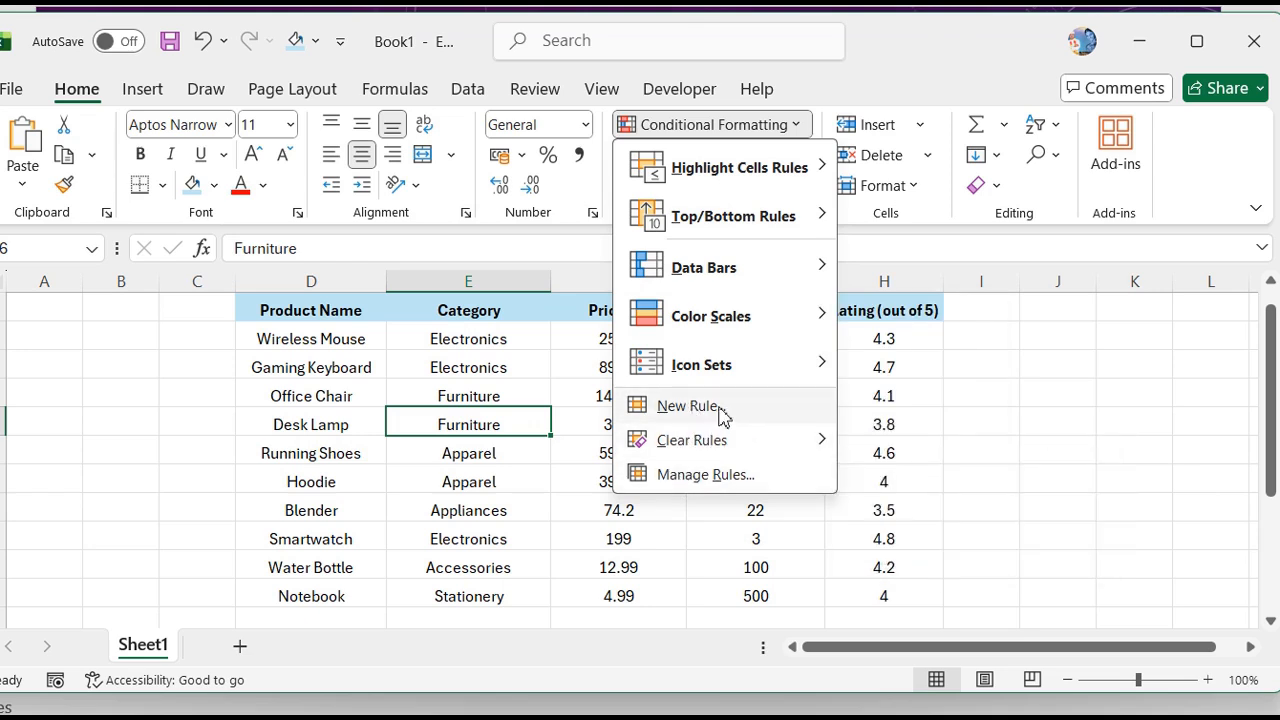
Enter the label "category" in cell J3 beside the product table
{"action": "mouse_move", "coordinate": [663, 449]}
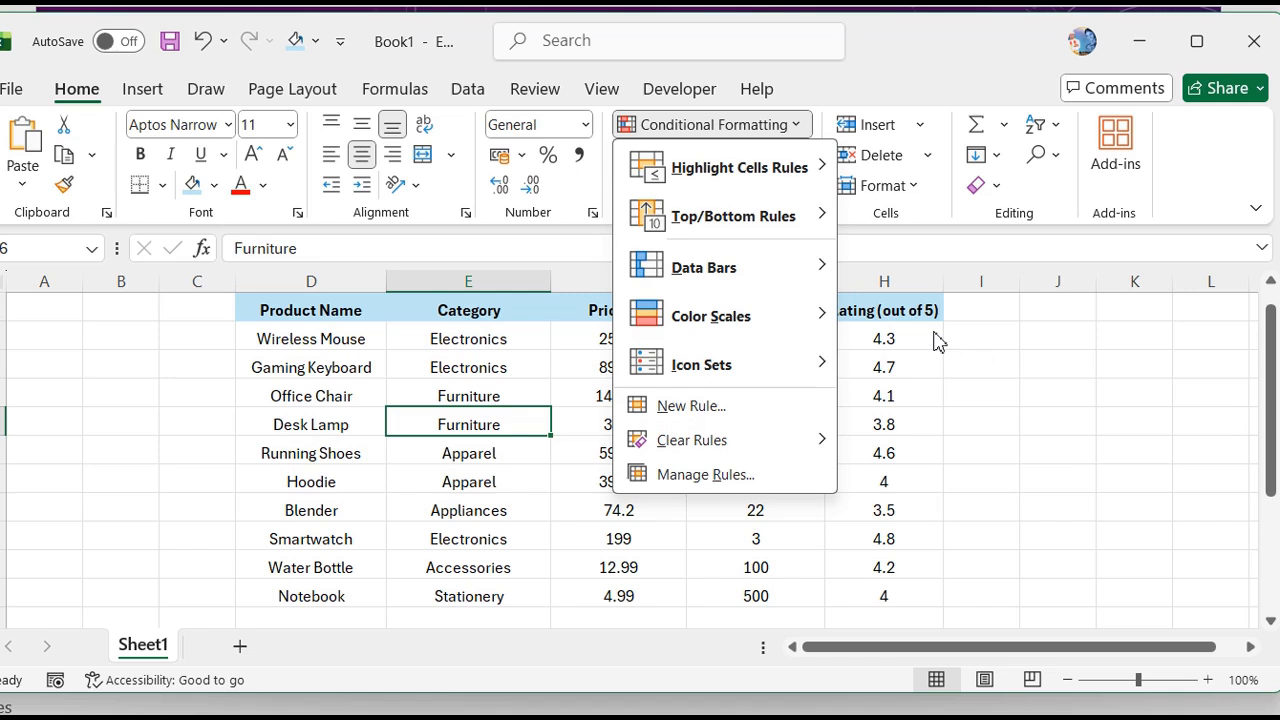
{"action": "left_click", "coordinate": [987, 339]}
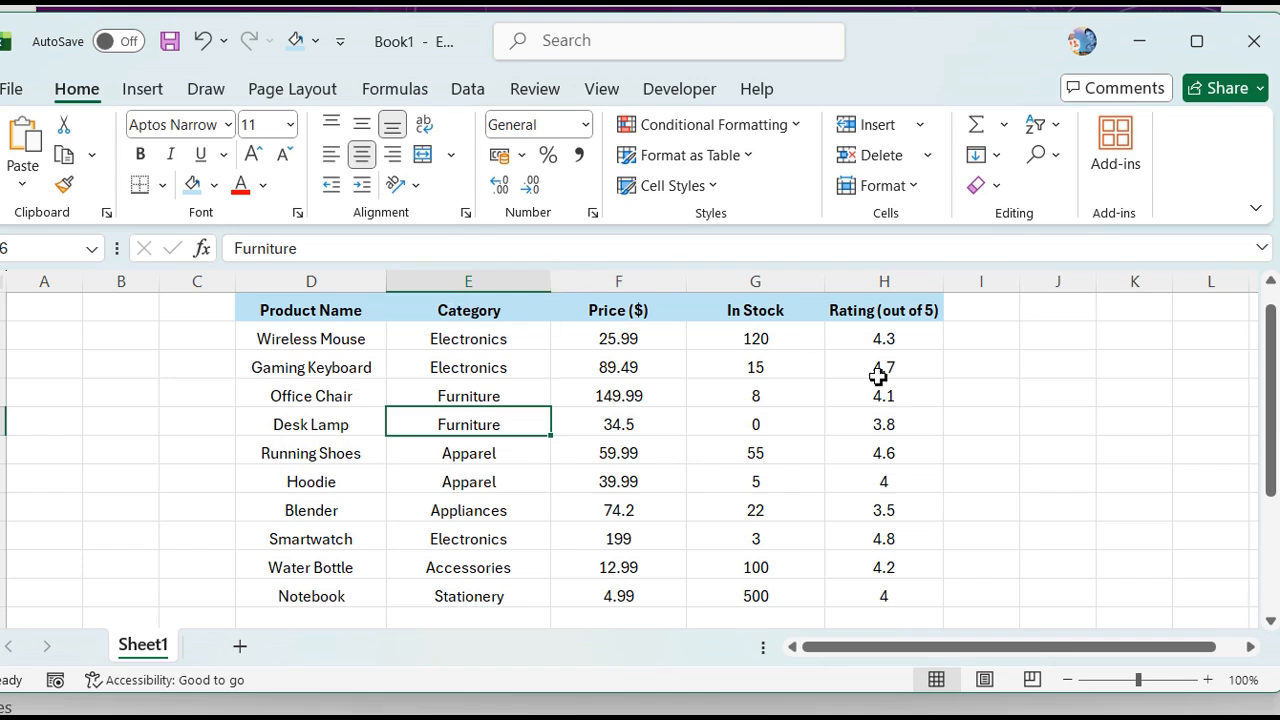
{"action": "left_click", "coordinate": [1049, 331]}
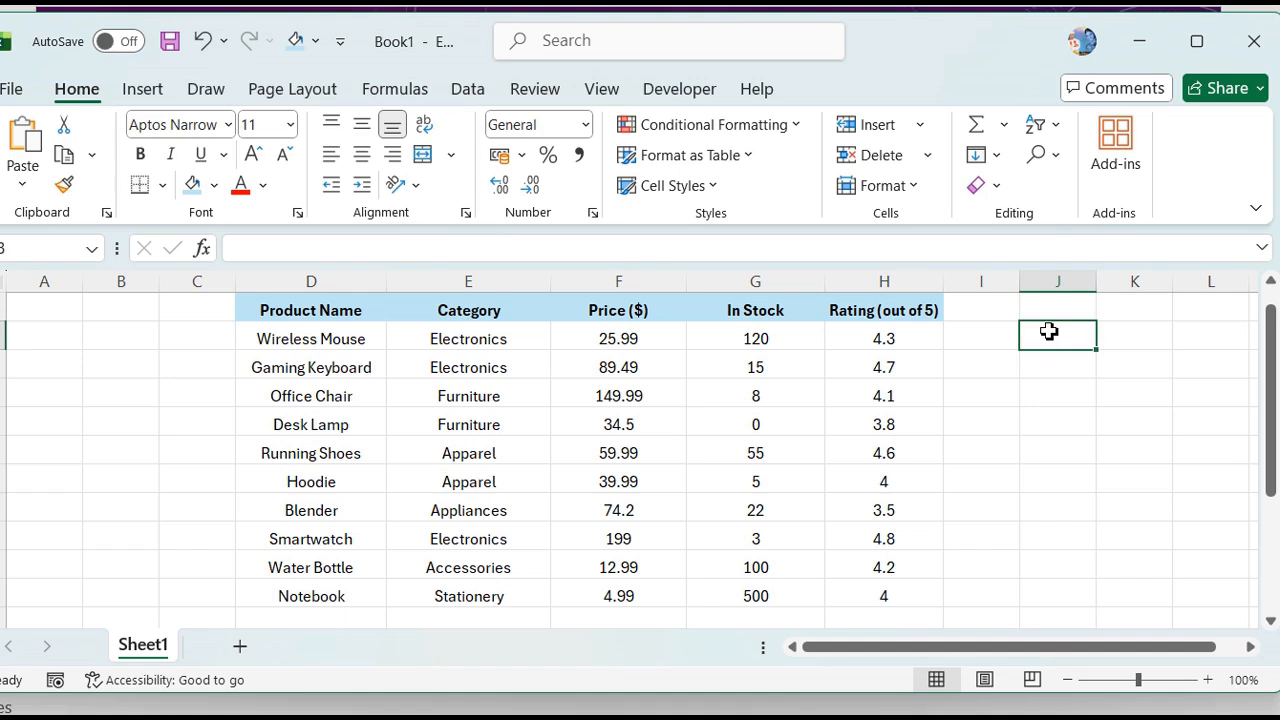
{"action": "type", "text": "category"}
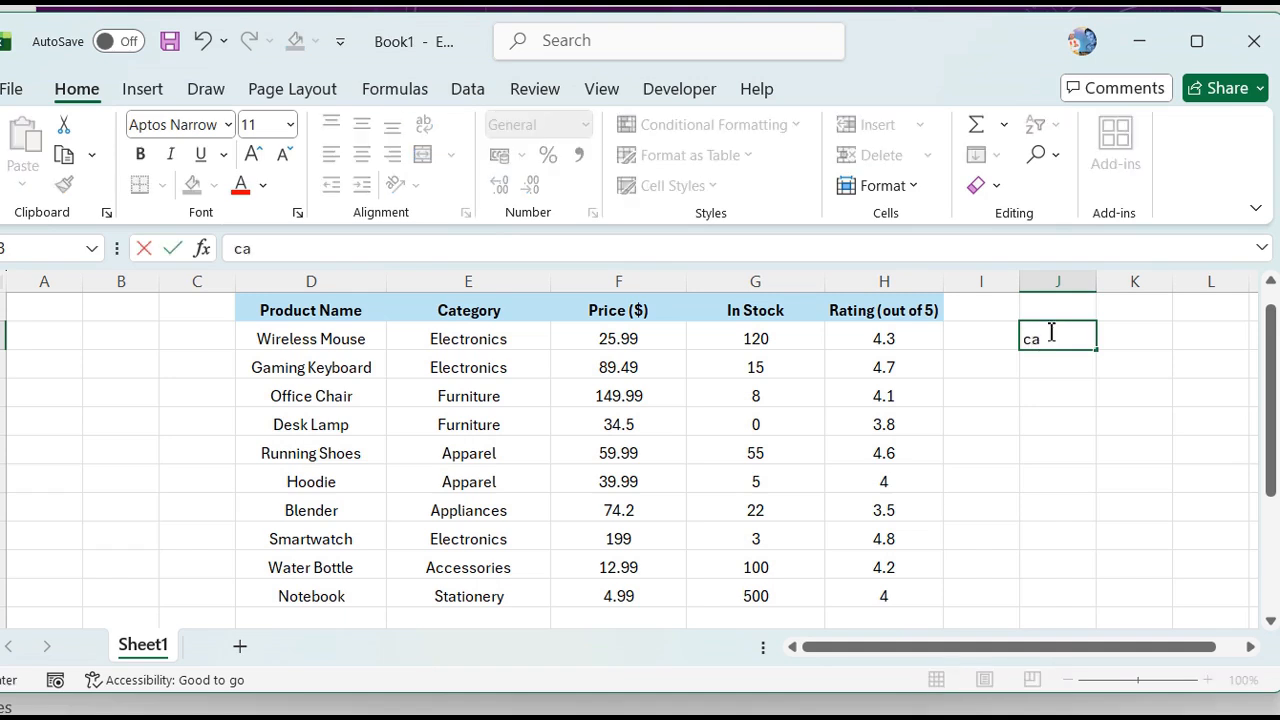
Set up data validation for cell J4 below the category label, allowing only values from a List
{"action": "left_click", "coordinate": [1053, 363]}
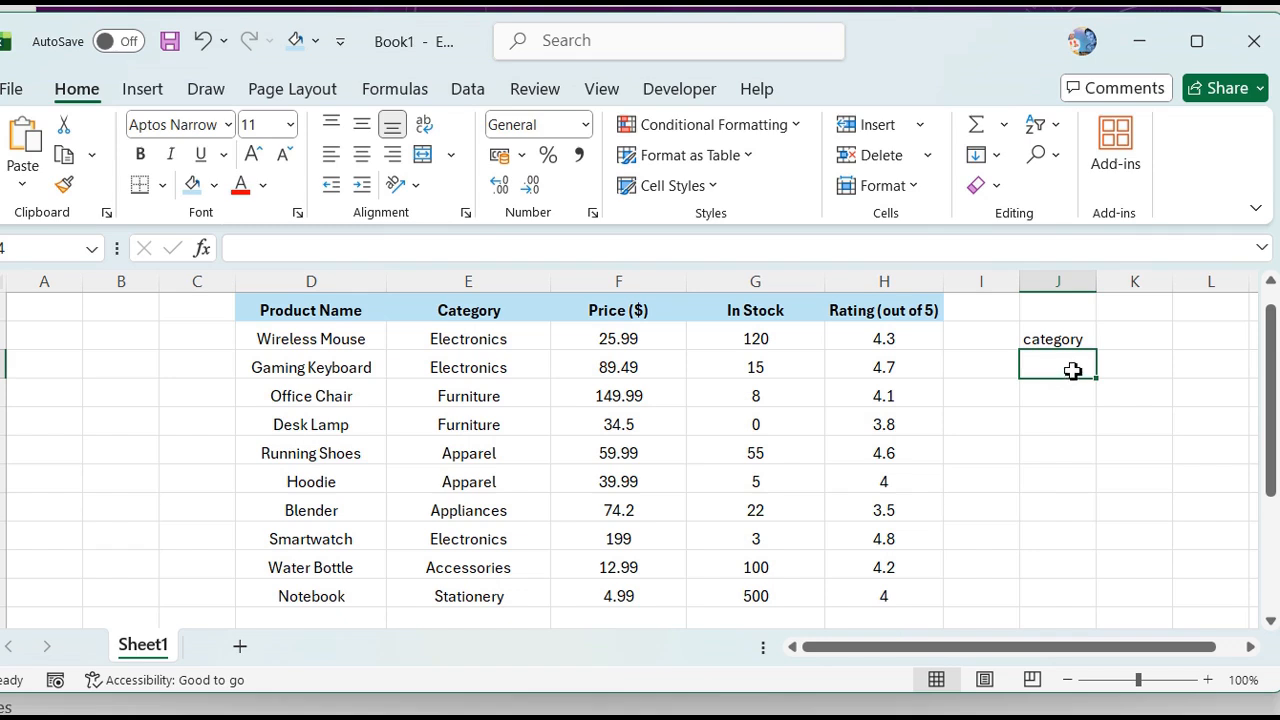
{"action": "left_click", "coordinate": [468, 89]}
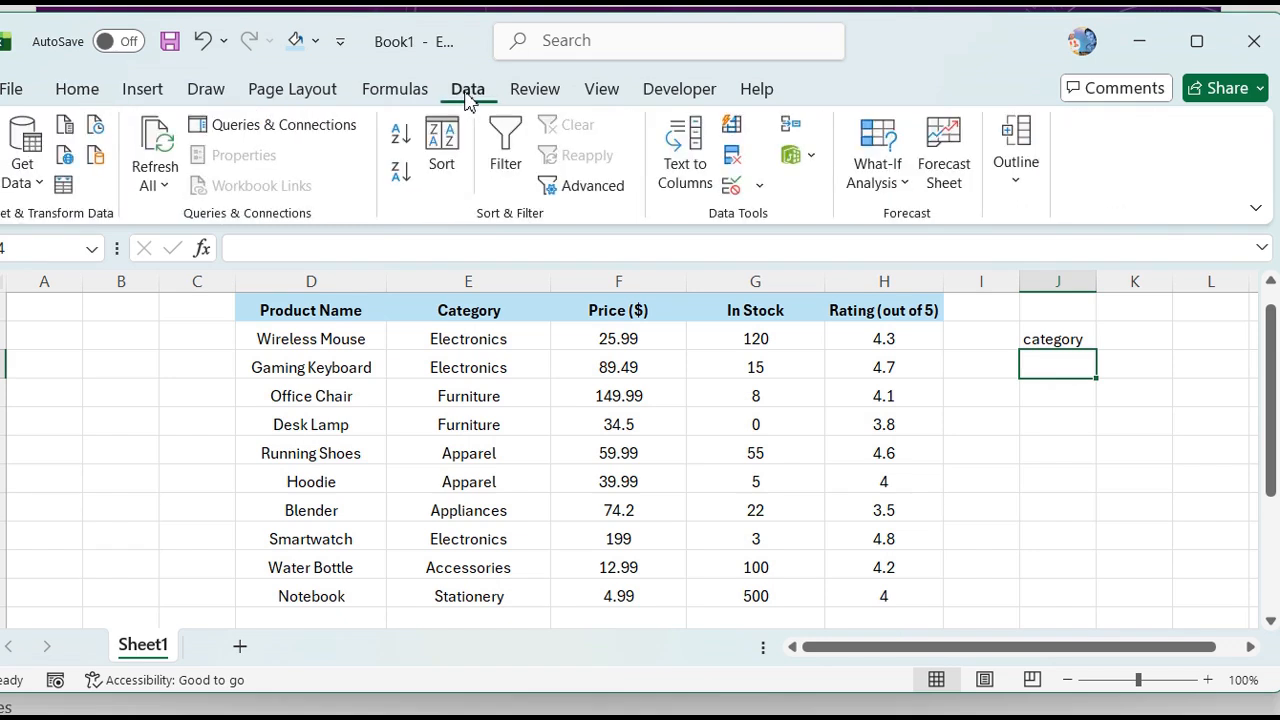
{"action": "left_click", "coordinate": [760, 188]}
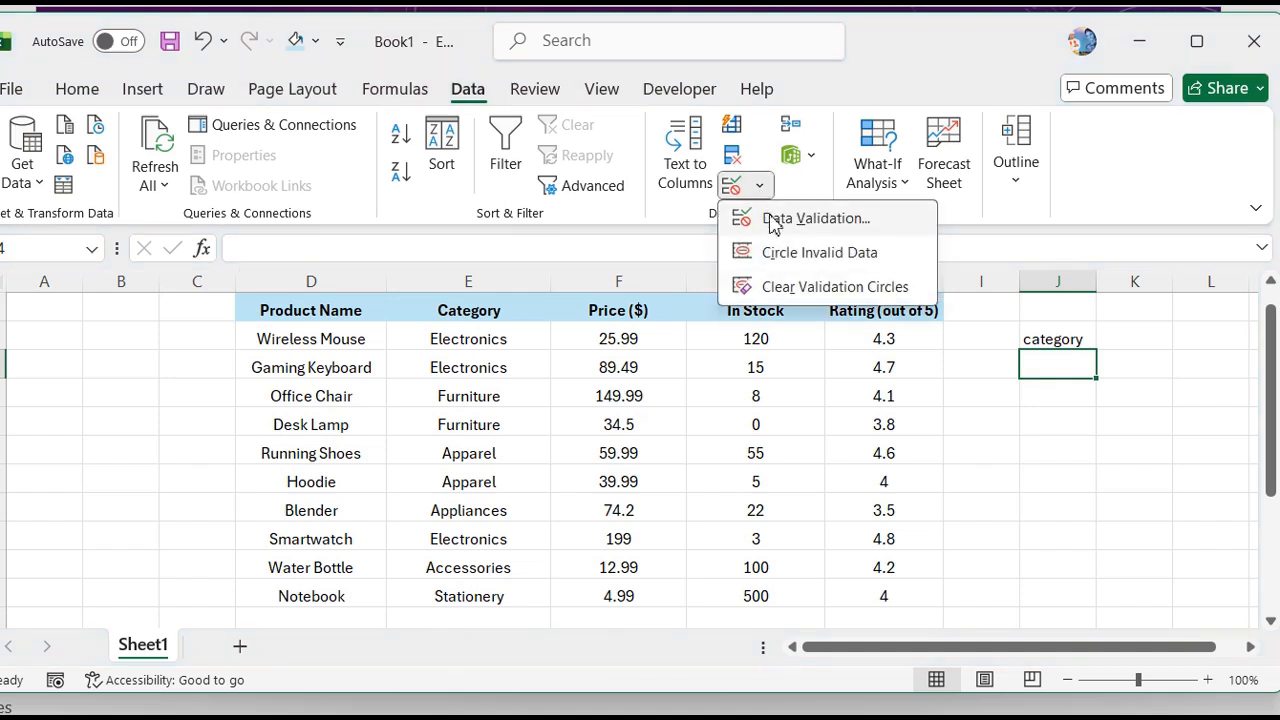
{"action": "left_click", "coordinate": [772, 220]}
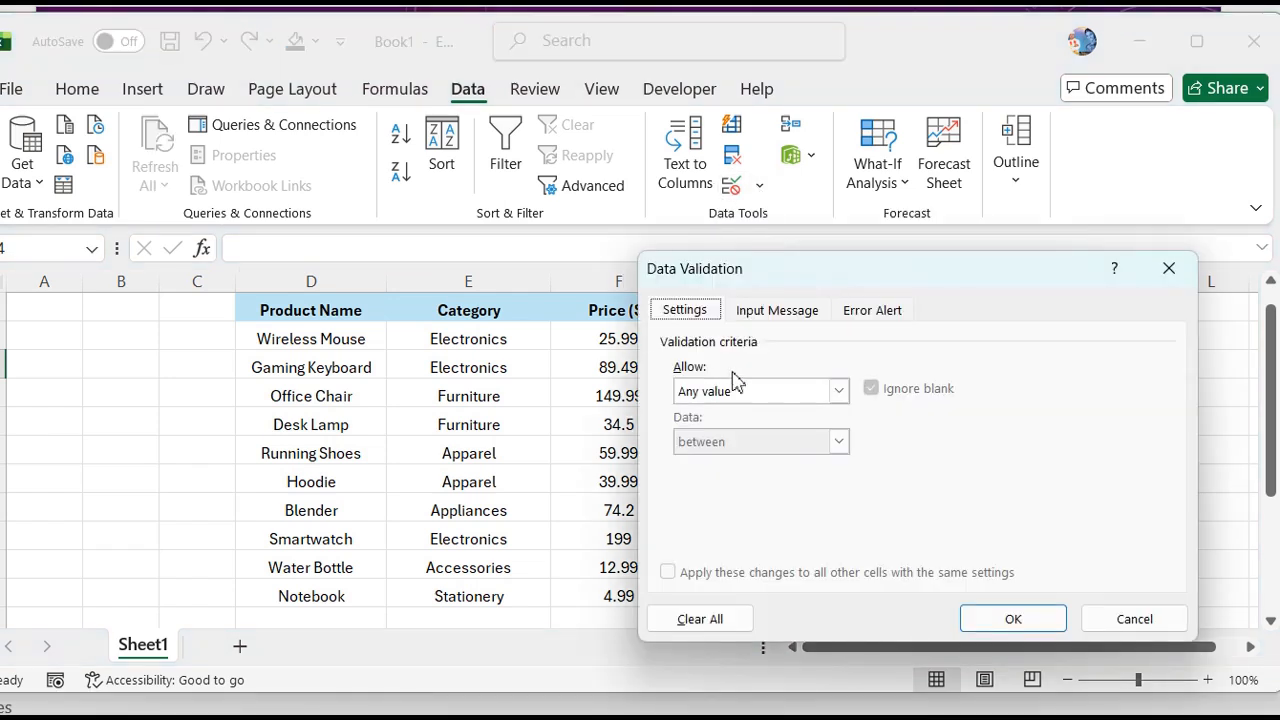
{"action": "left_click", "coordinate": [835, 393]}
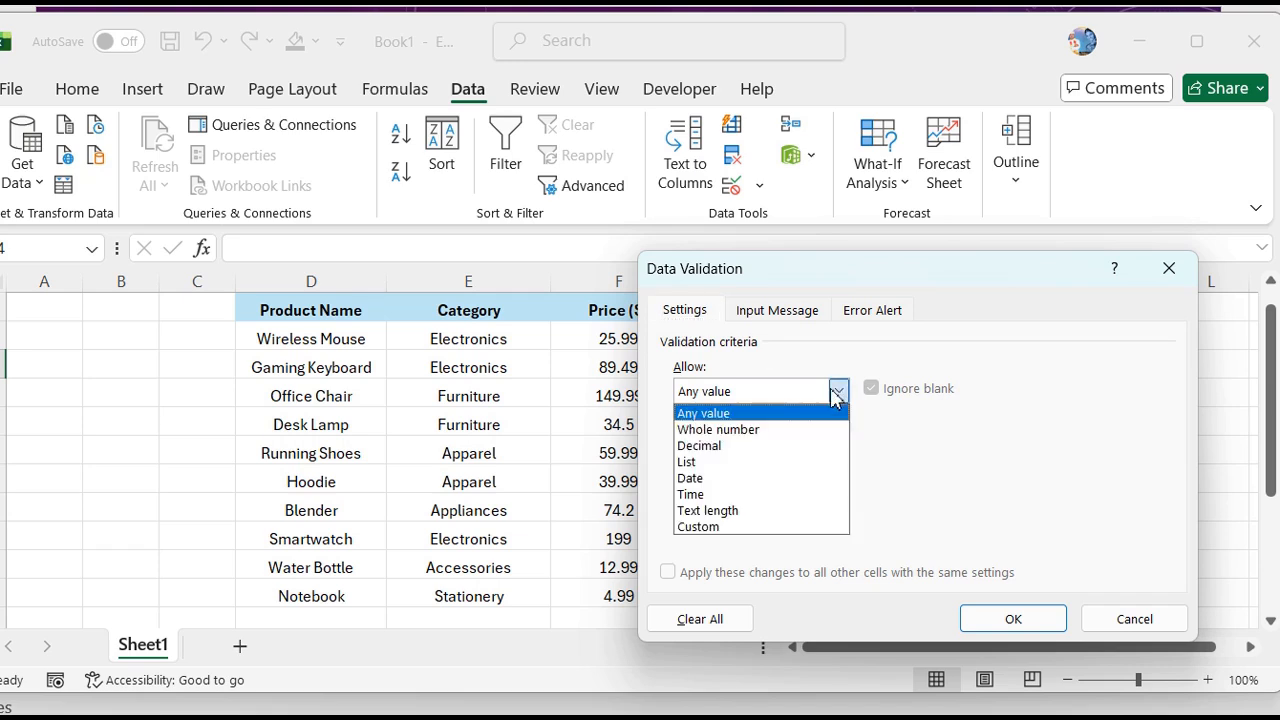
{"action": "left_click", "coordinate": [697, 462]}
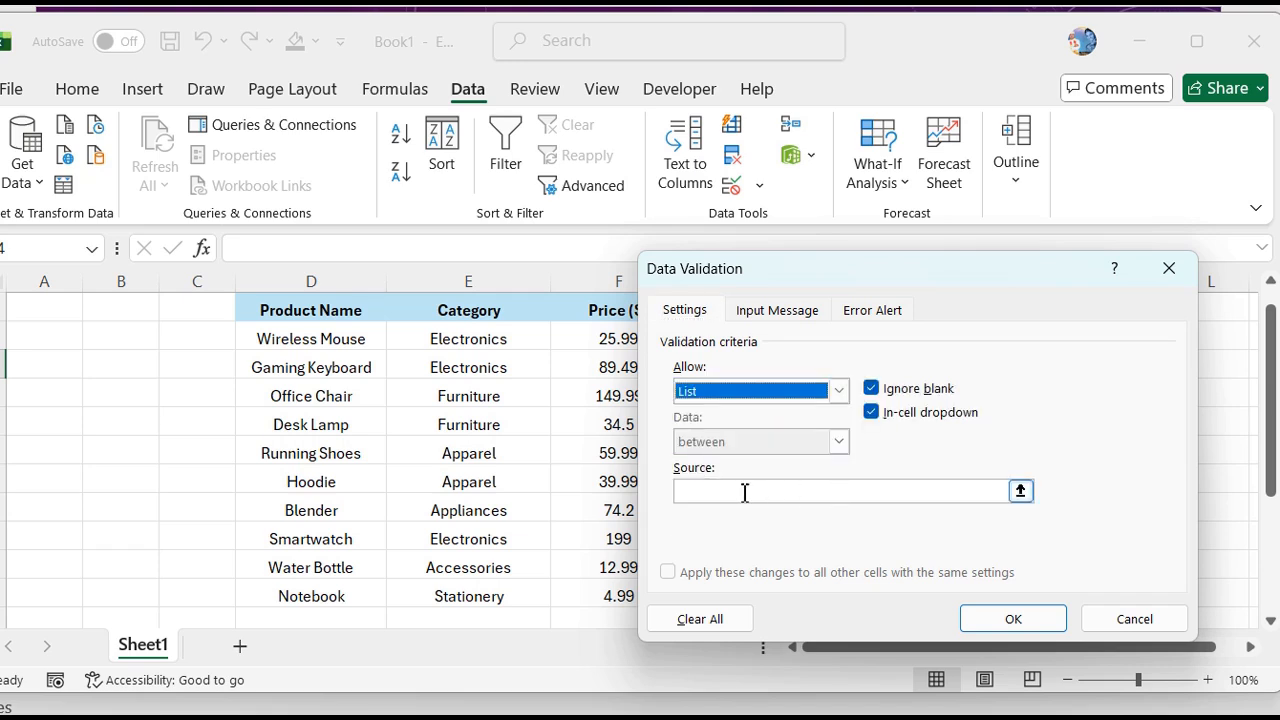
{"action": "left_click", "coordinate": [745, 492]}
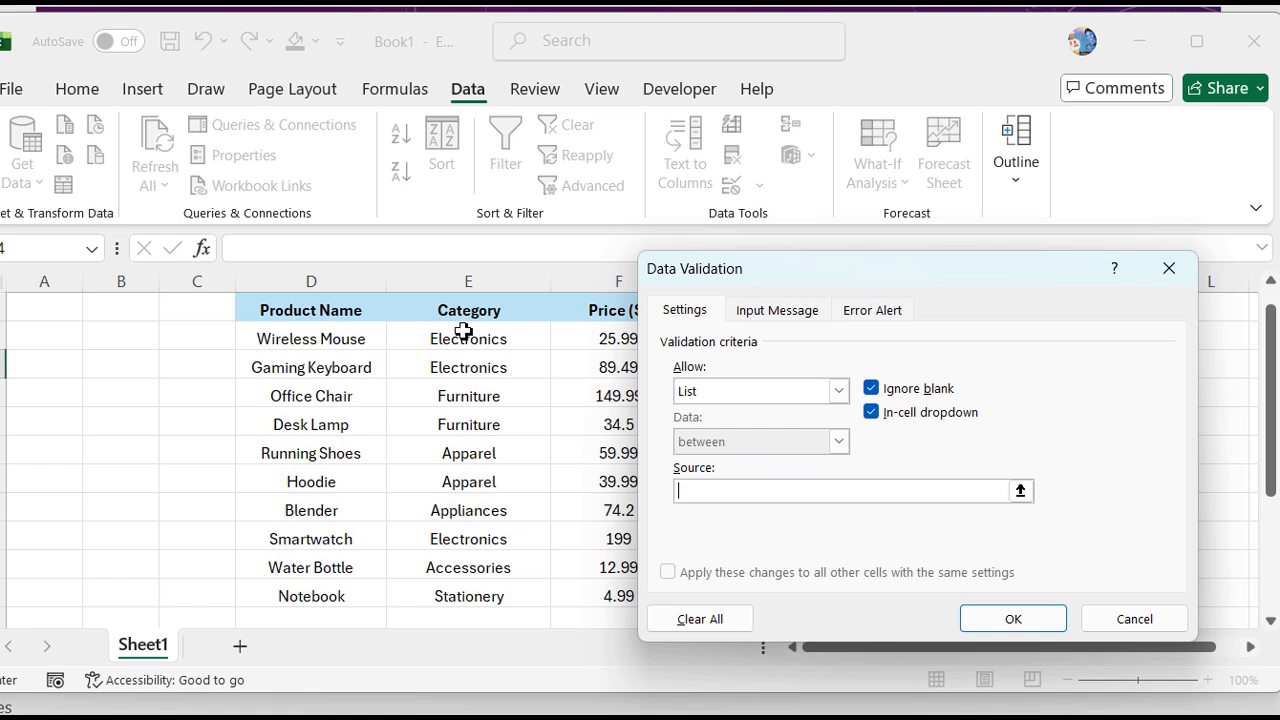
{"action": "left_click_drag", "start_coordinate": [472, 343], "coordinate": [470, 360]}
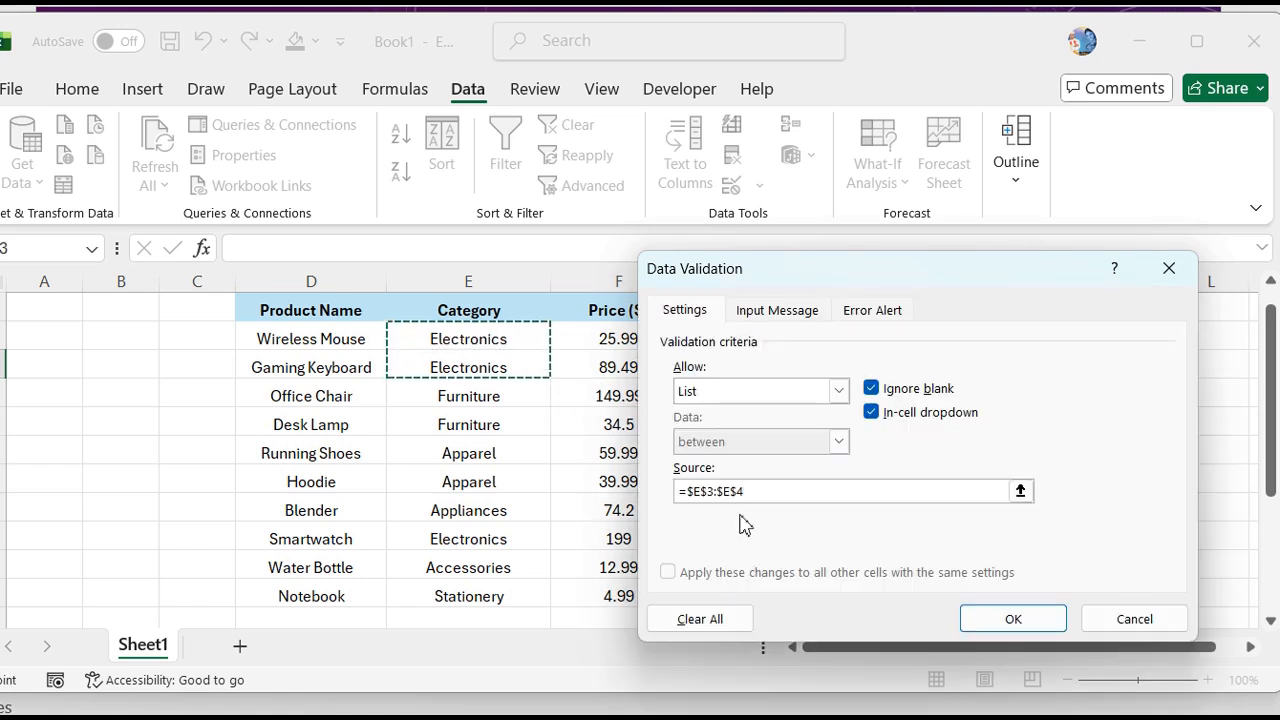
{"action": "key", "text": "BackSpace"}
{"action": "key", "text": "BackSpace"}
{"action": "key", "text": "BackSpace"}
{"action": "key", "text": "BackSpace"}
{"action": "key", "text": "BackSpace"}
{"action": "key", "text": "BackSpace"}
{"action": "key", "text": "BackSpace"}
{"action": "key", "text": "BackSpace"}
{"action": "key", "text": "BackSpace"}
{"action": "key", "text": "BackSpace"}
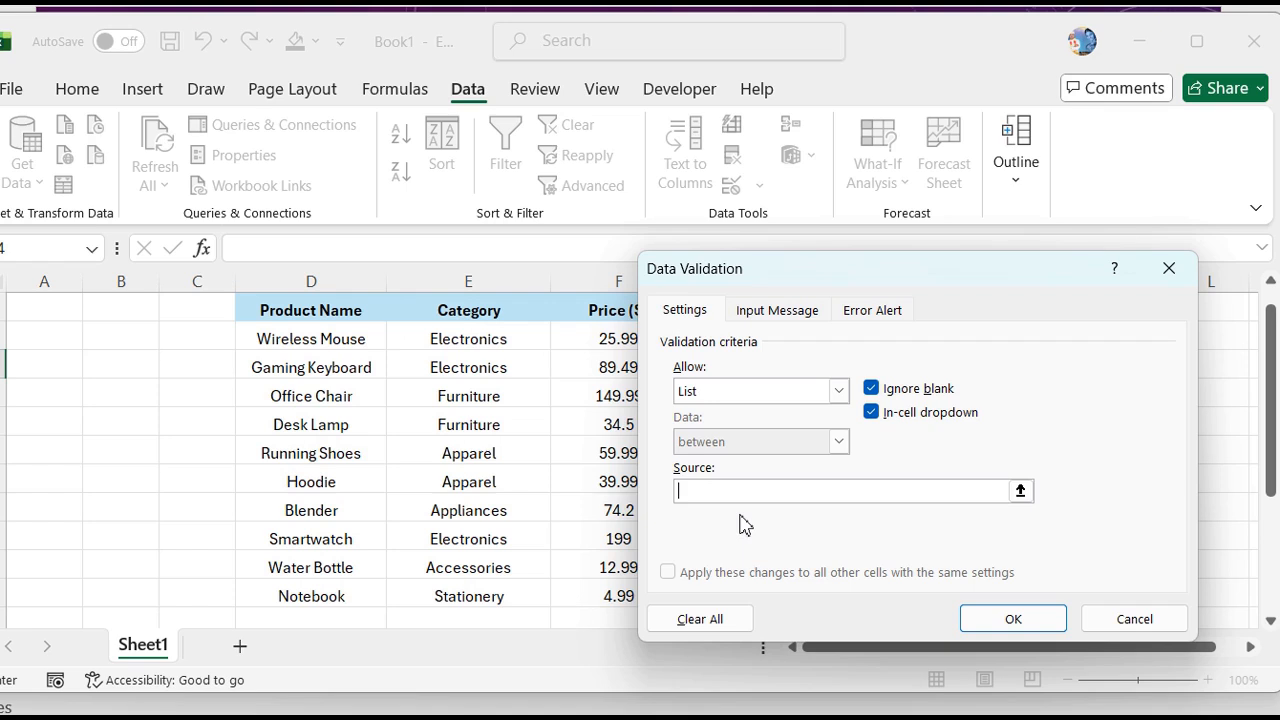
Use the Category column entries E3:E12 as the list source and apply the validation to J4
{"action": "left_click_drag", "start_coordinate": [466, 338], "coordinate": [484, 583]}
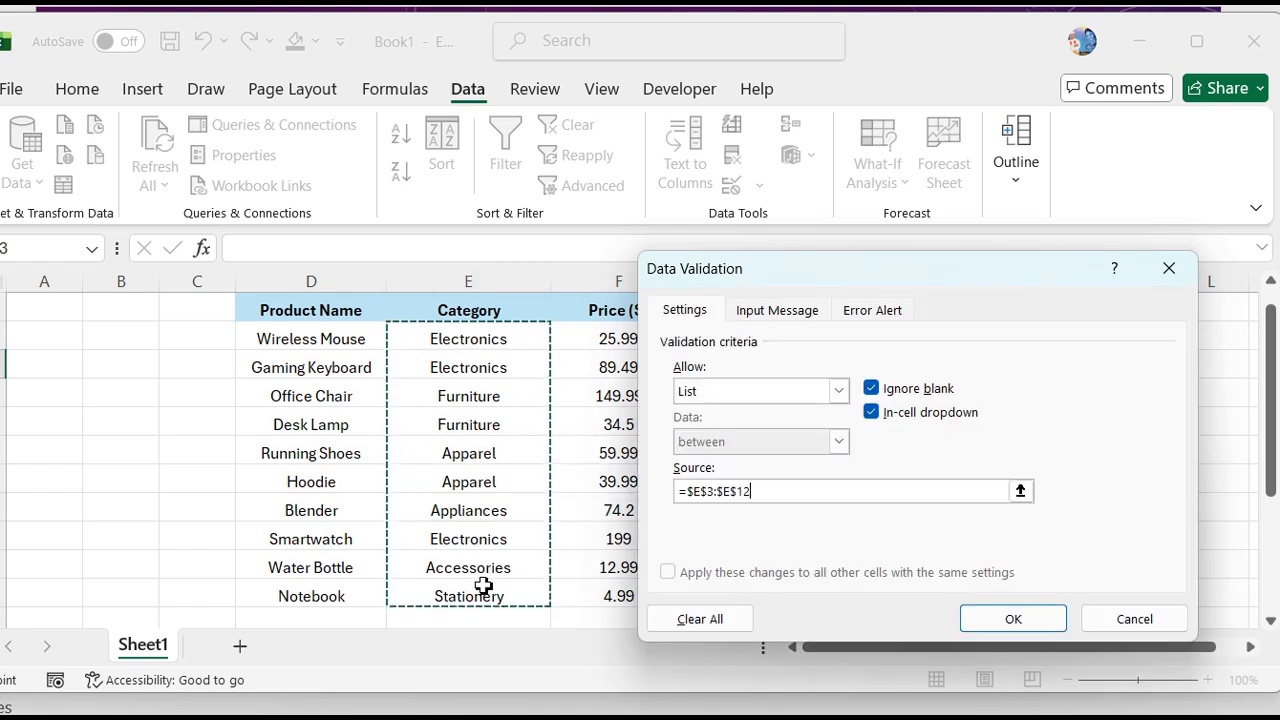
{"action": "left_click", "coordinate": [995, 614]}
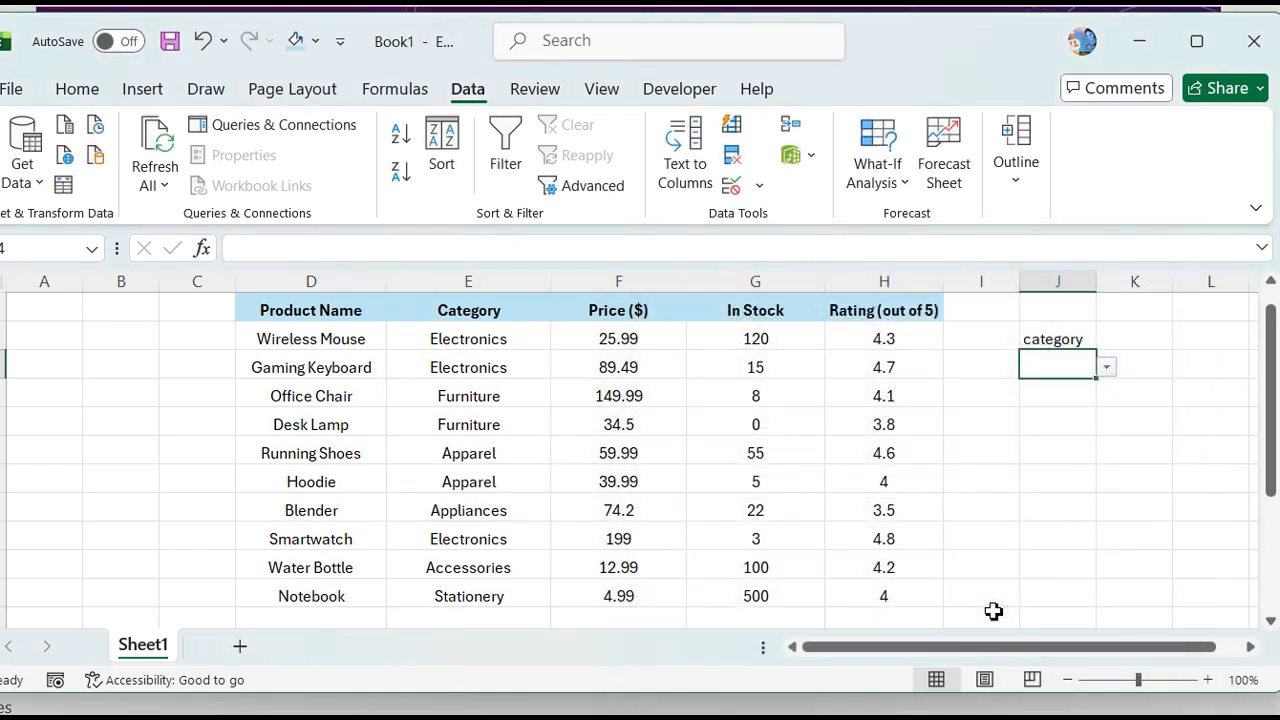
Choose Apparel from the dropdown list in cell J4
{"action": "left_click", "coordinate": [1108, 369]}
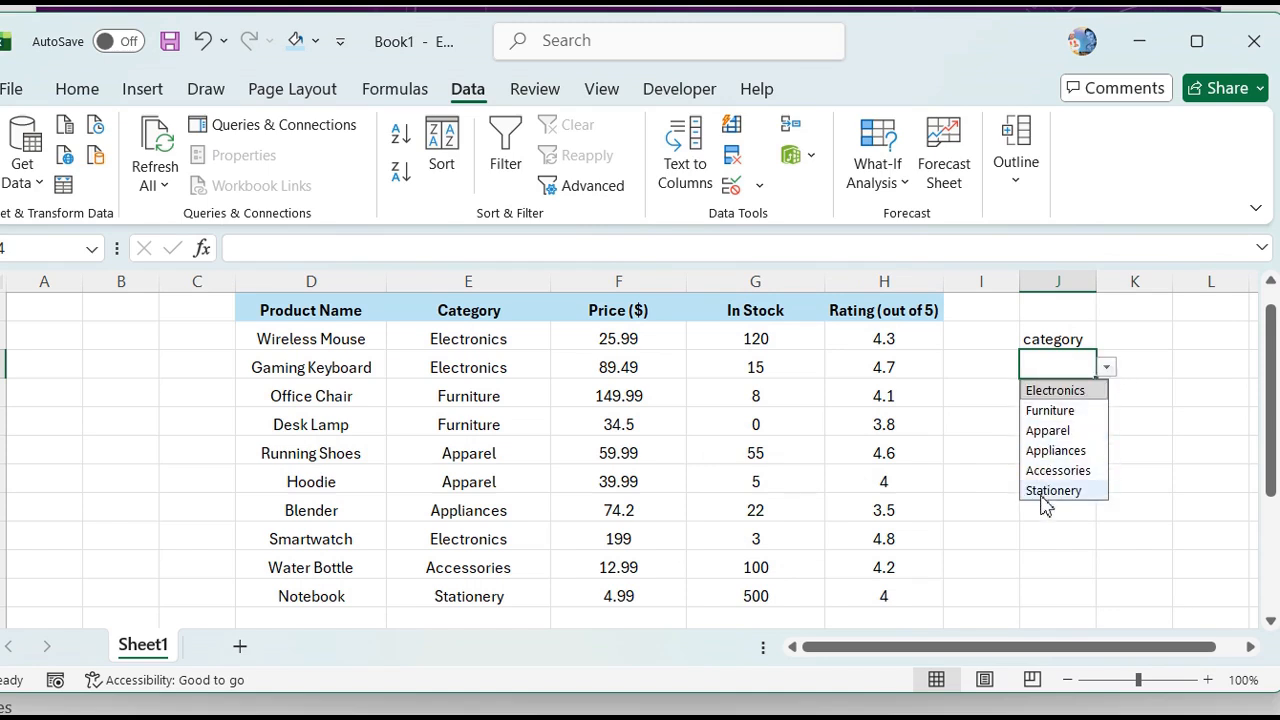
{"action": "left_click", "coordinate": [1010, 452]}
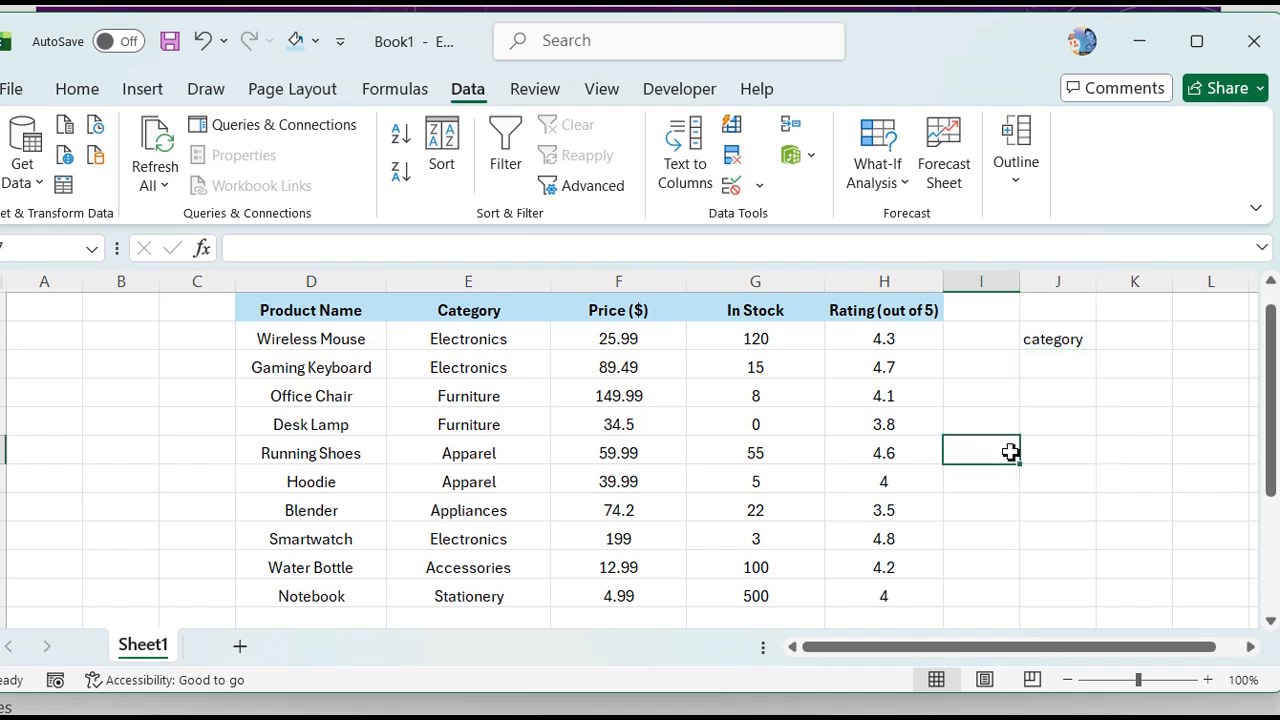
{"action": "left_click", "coordinate": [1050, 365]}
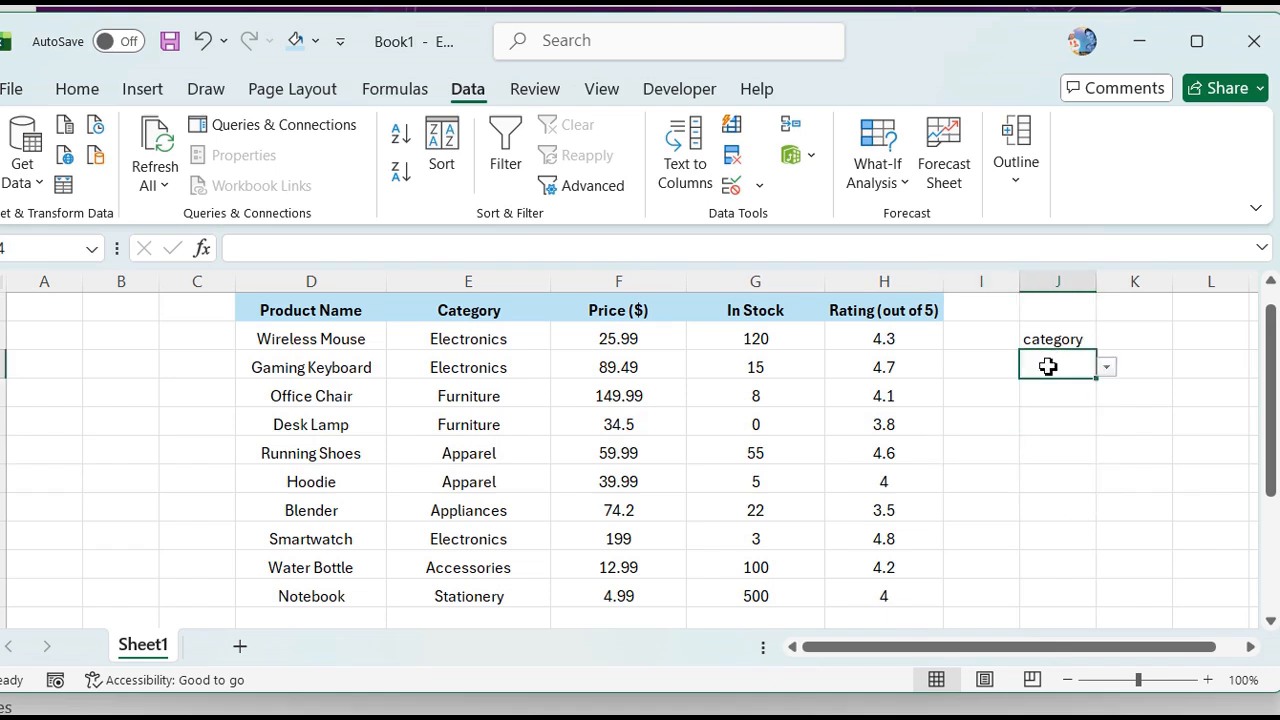
{"action": "left_click", "coordinate": [1107, 368]}
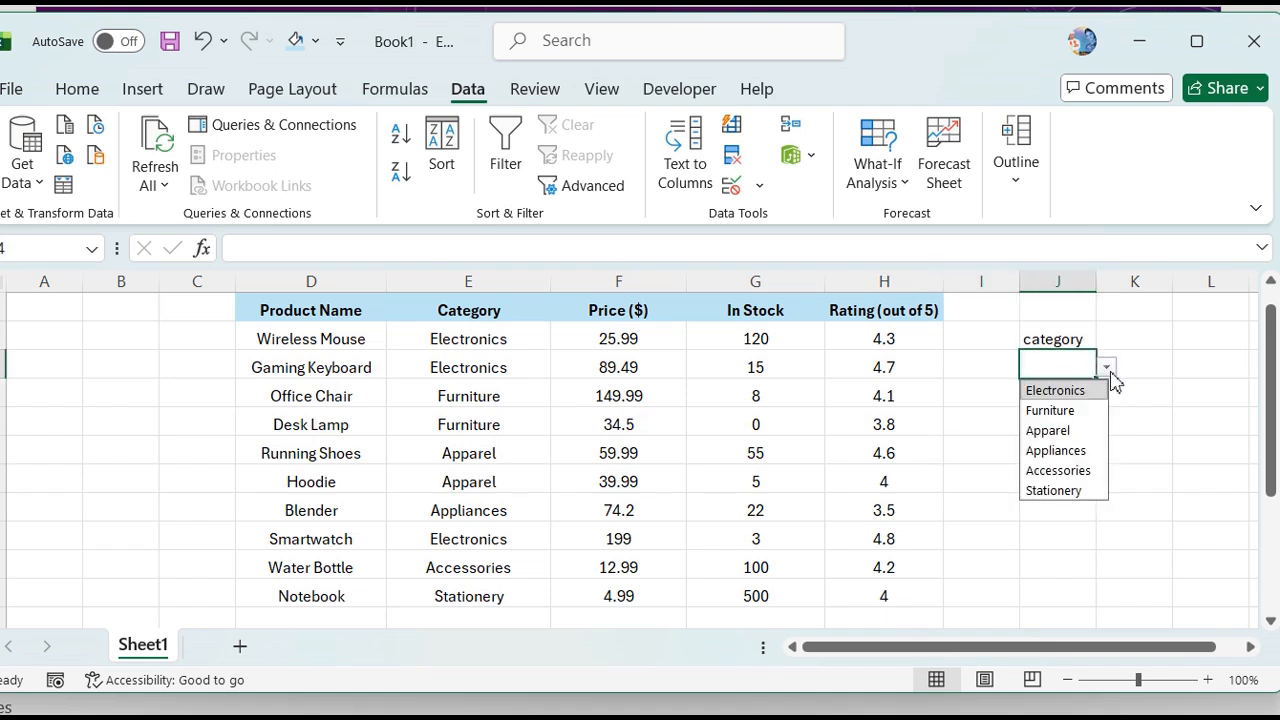
{"action": "left_click", "coordinate": [1050, 432]}
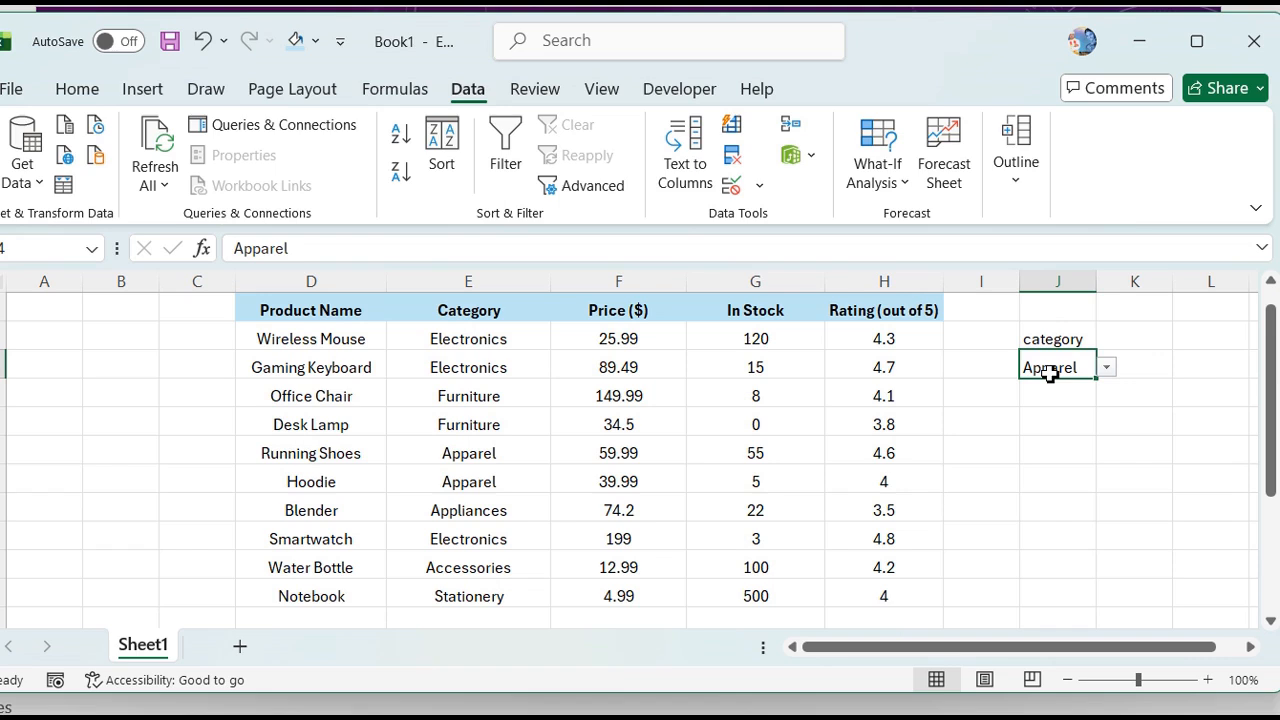
Create a new conditional formatting rule for the table data D3:H12 that uses a formula to determine which cells to format
{"action": "left_click", "coordinate": [60, 93]}
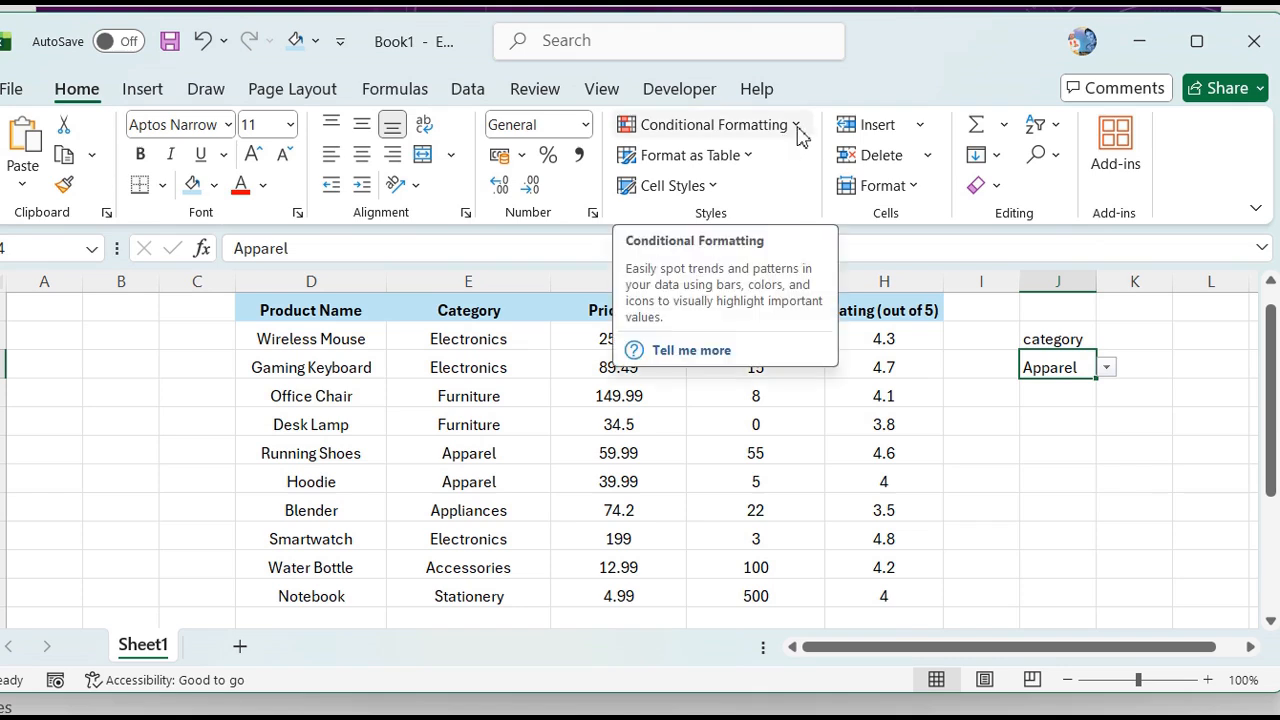
{"action": "left_click", "coordinate": [971, 451]}
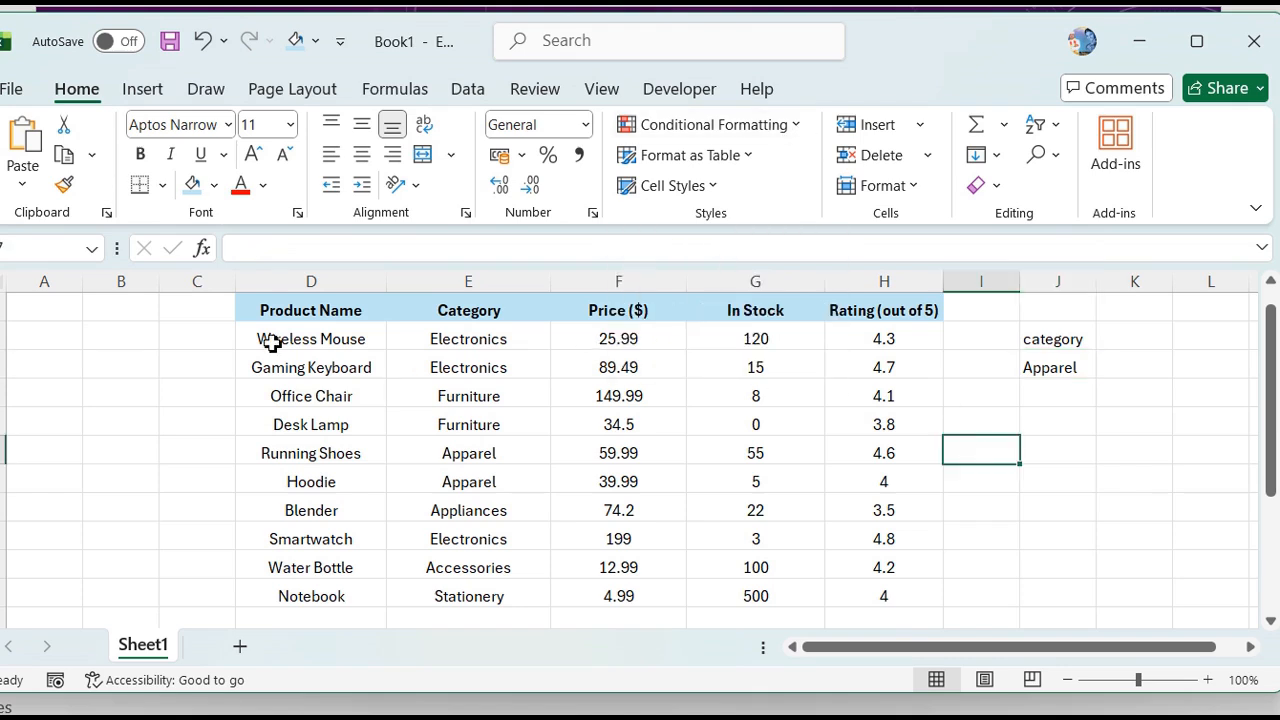
{"action": "left_click_drag", "start_coordinate": [265, 338], "coordinate": [883, 594]}
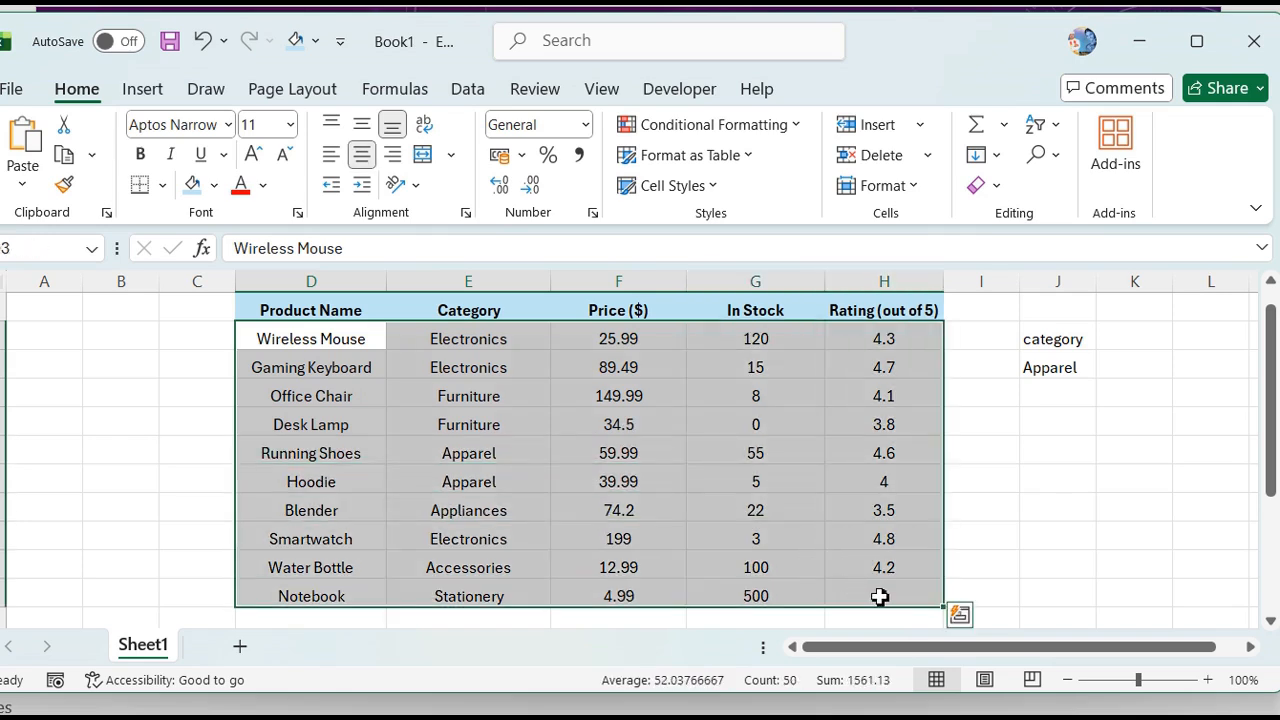
{"action": "left_click", "coordinate": [797, 127]}
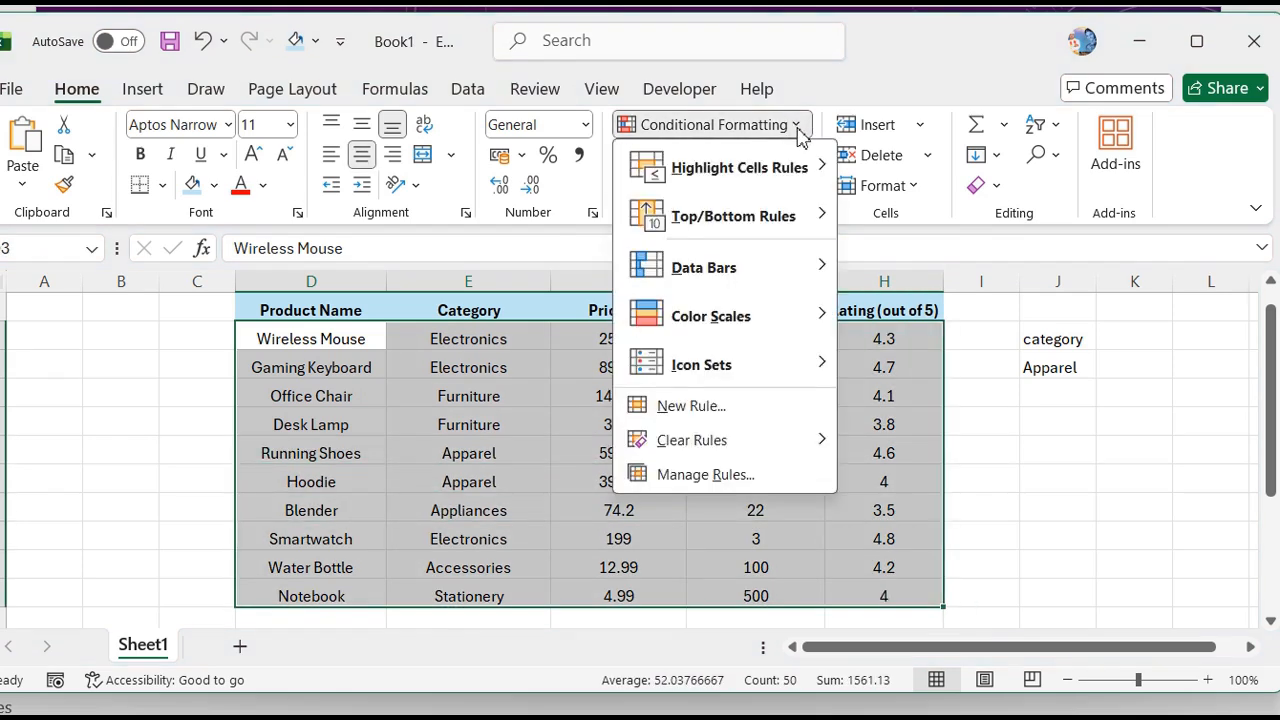
{"action": "left_click", "coordinate": [693, 408]}
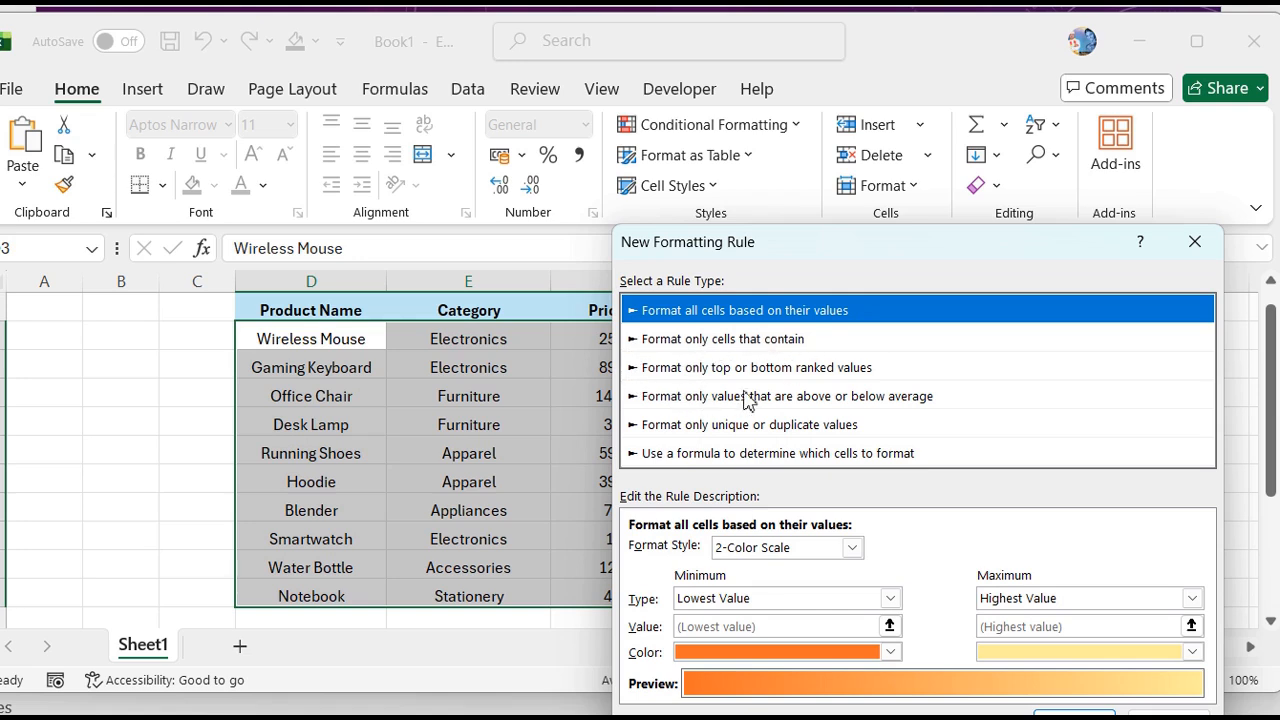
{"action": "left_click", "coordinate": [697, 458]}
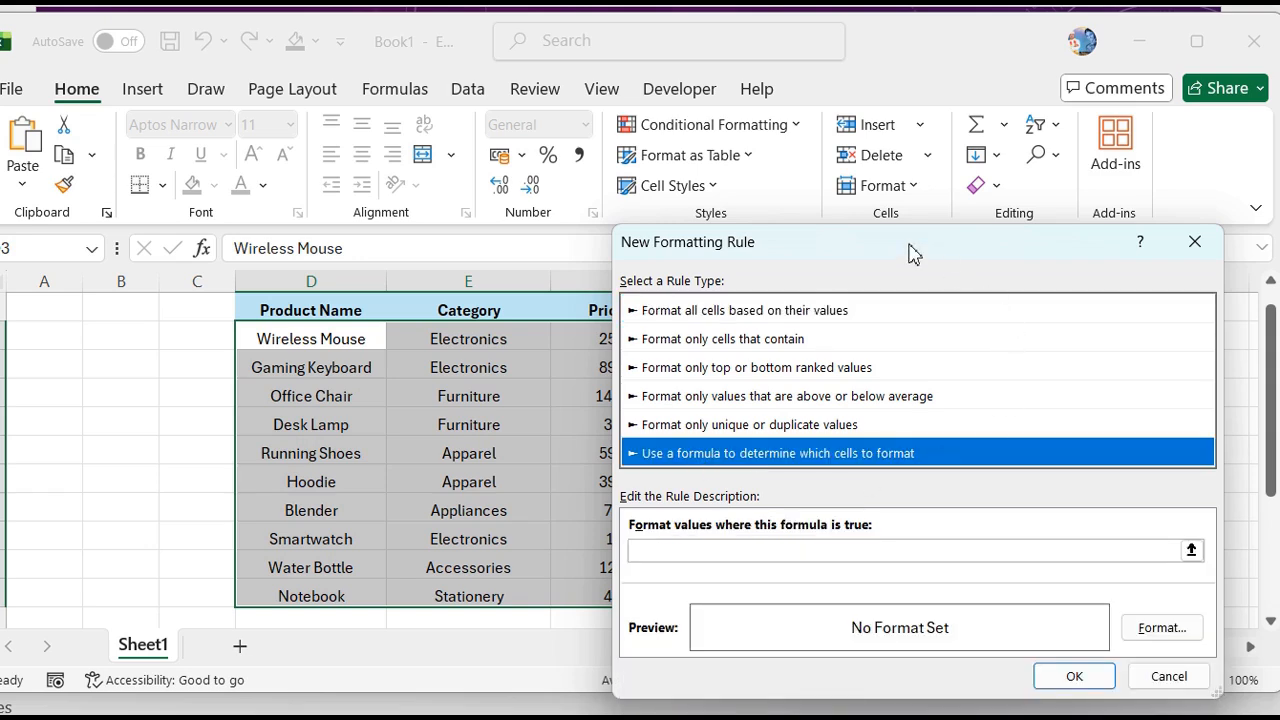
{"action": "left_click_drag", "start_coordinate": [912, 253], "coordinate": [954, 141]}
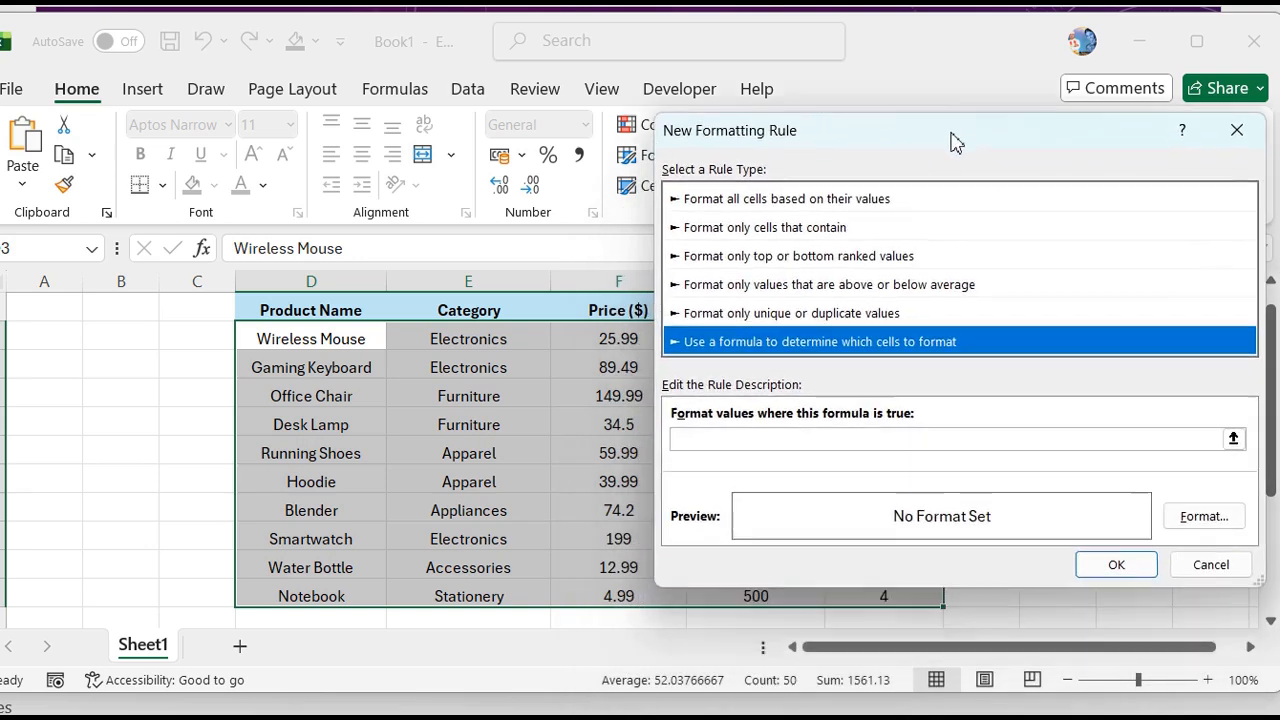
Enter the rule formula =$E3=$J$4, comparing each row's category with the category chosen in J4
{"action": "left_click", "coordinate": [709, 437]}
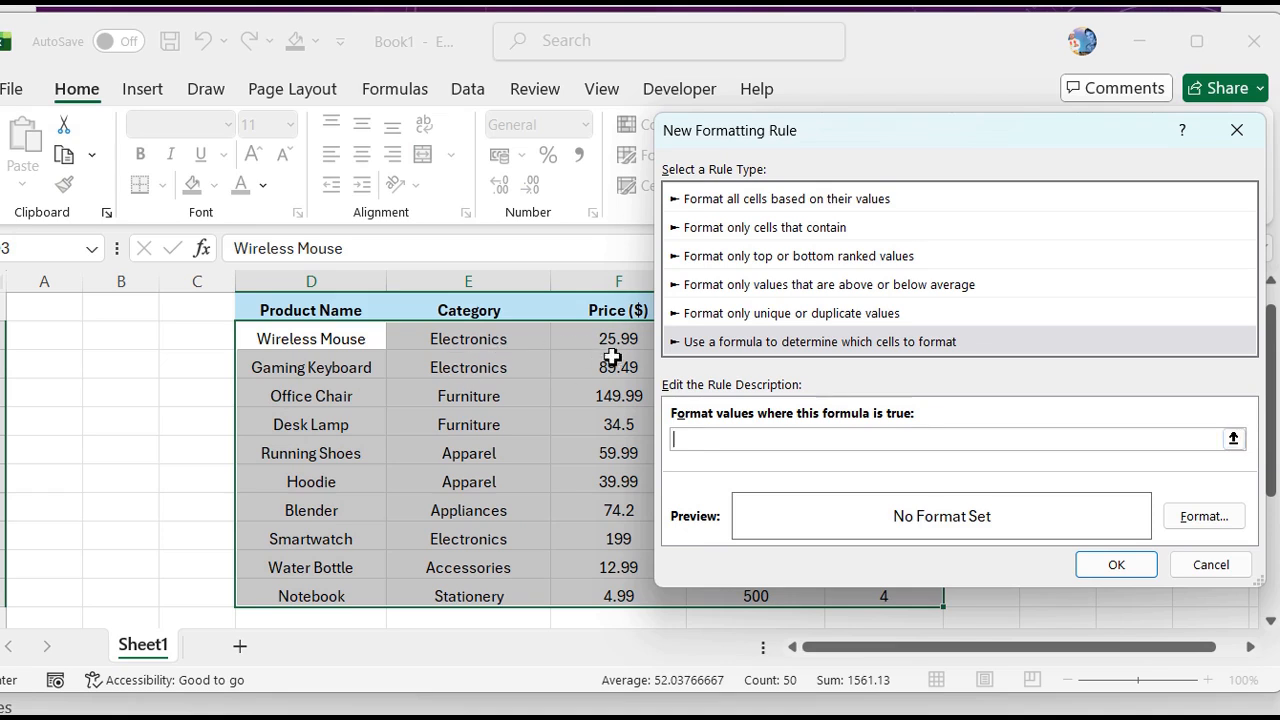
{"action": "left_click", "coordinate": [481, 342]}
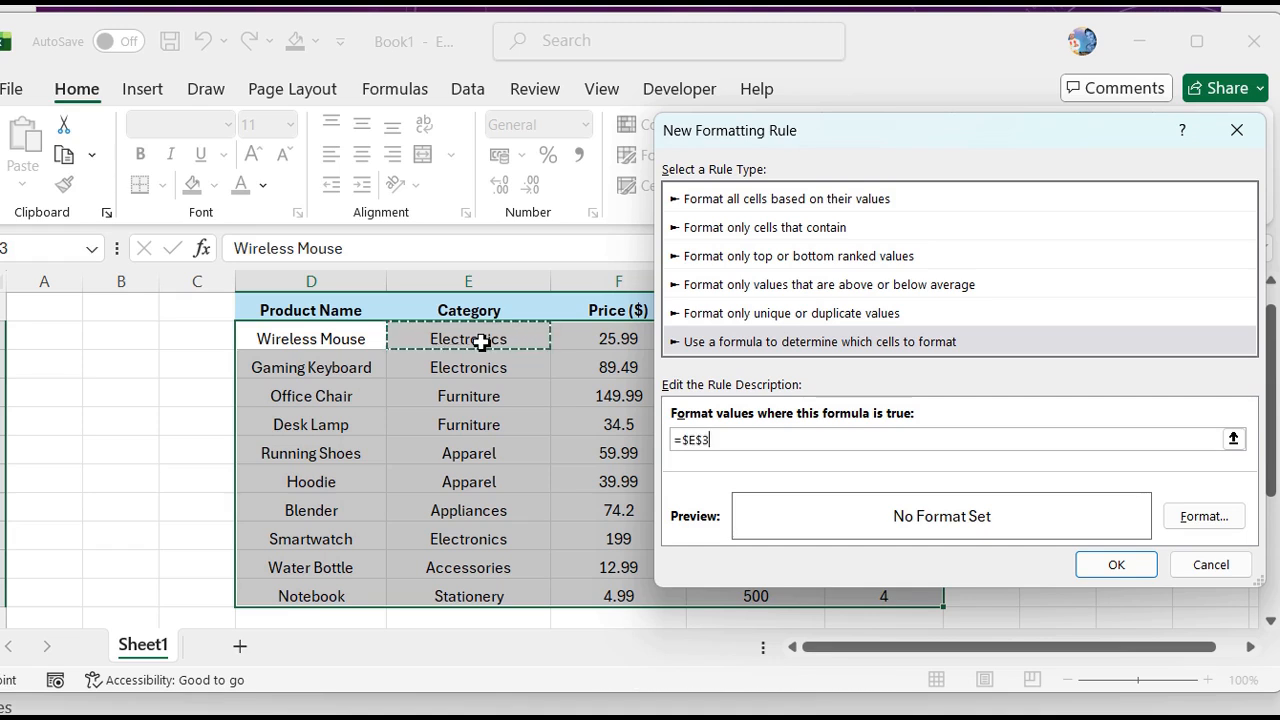
{"action": "key", "text": "F4"}
{"action": "key", "text": "F4"}
{"action": "type", "text": "="}
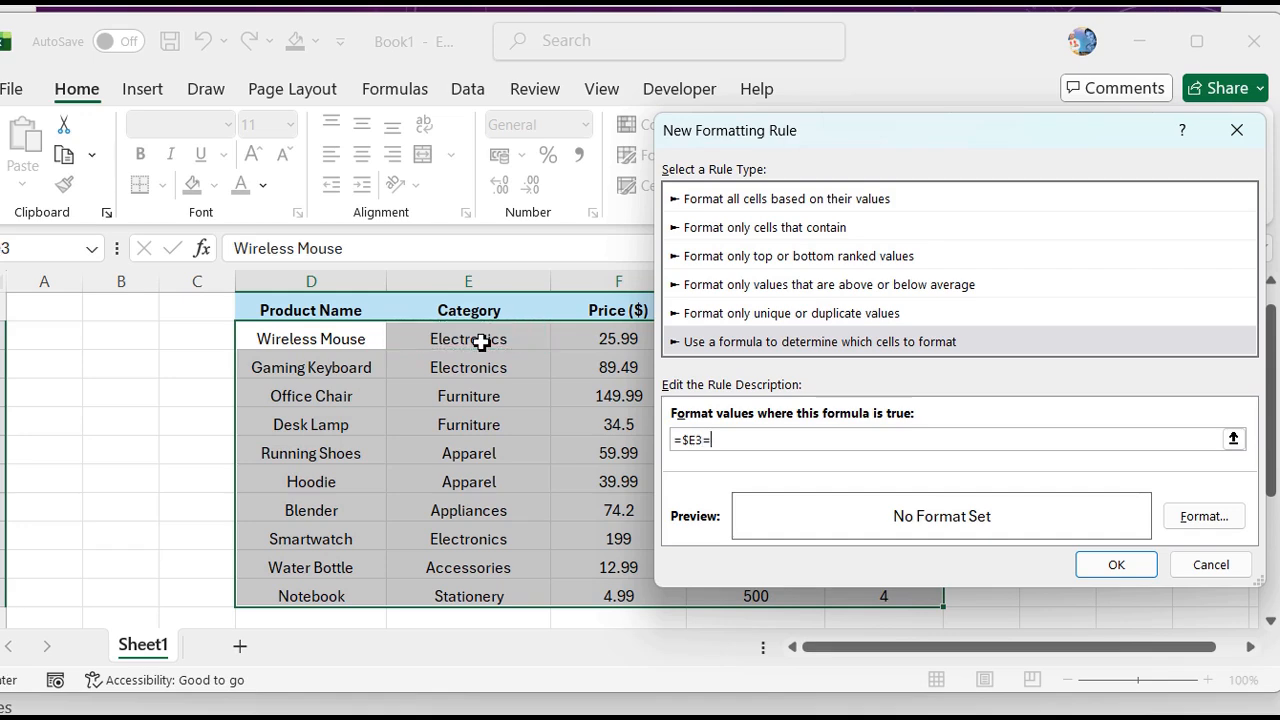
{"action": "left_click_drag", "start_coordinate": [880, 140], "coordinate": [293, 113]}
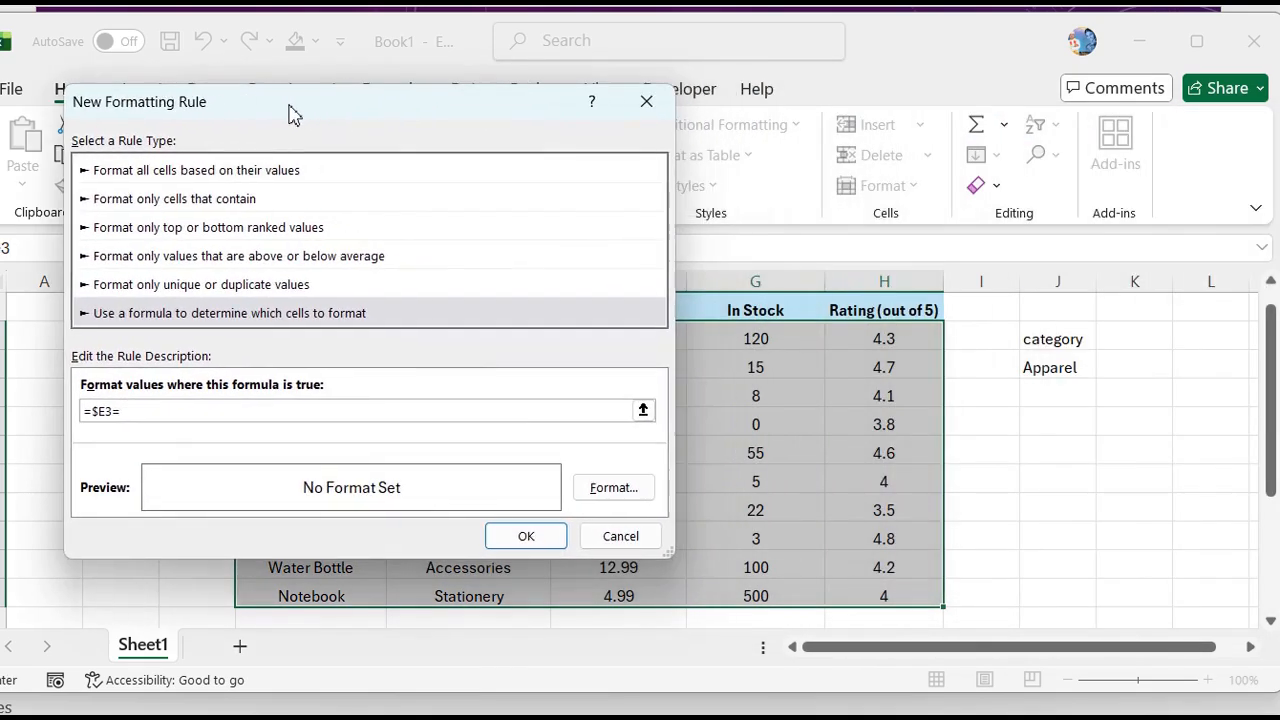
{"action": "left_click", "coordinate": [1073, 371]}
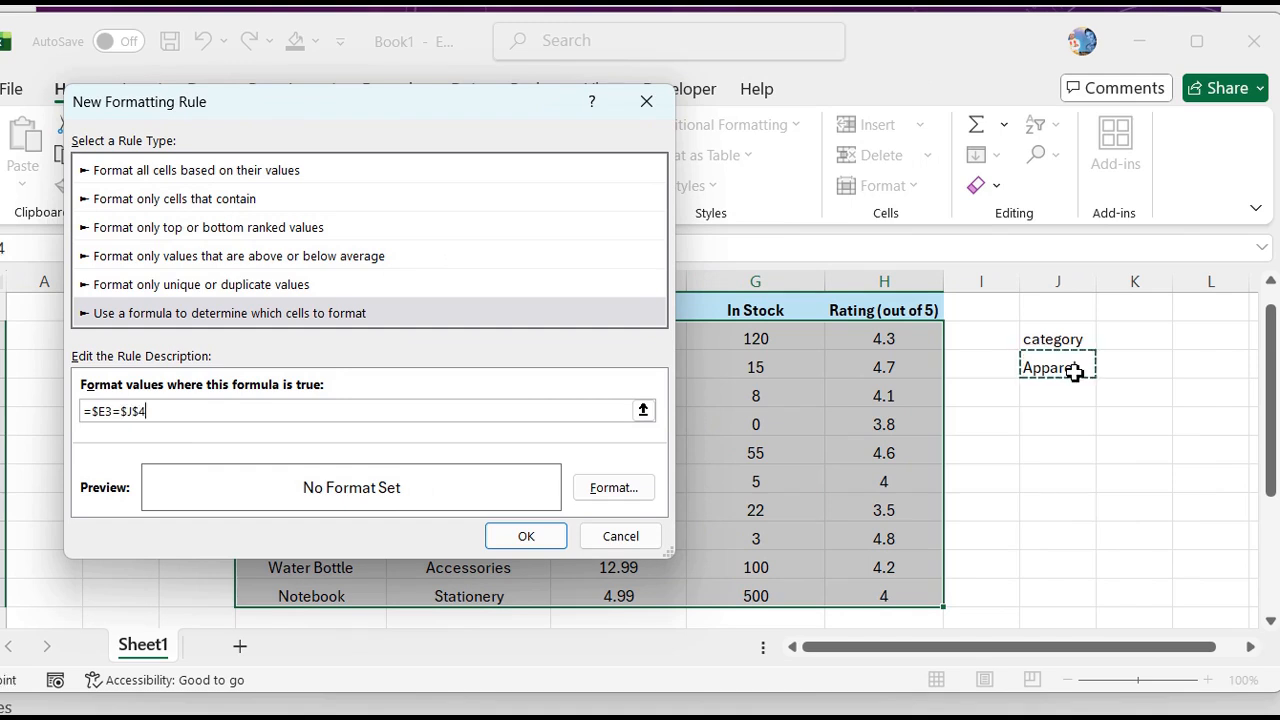
Give the formula rule a solid yellow background fill and apply it to the product table rows
{"action": "left_click", "coordinate": [596, 494]}
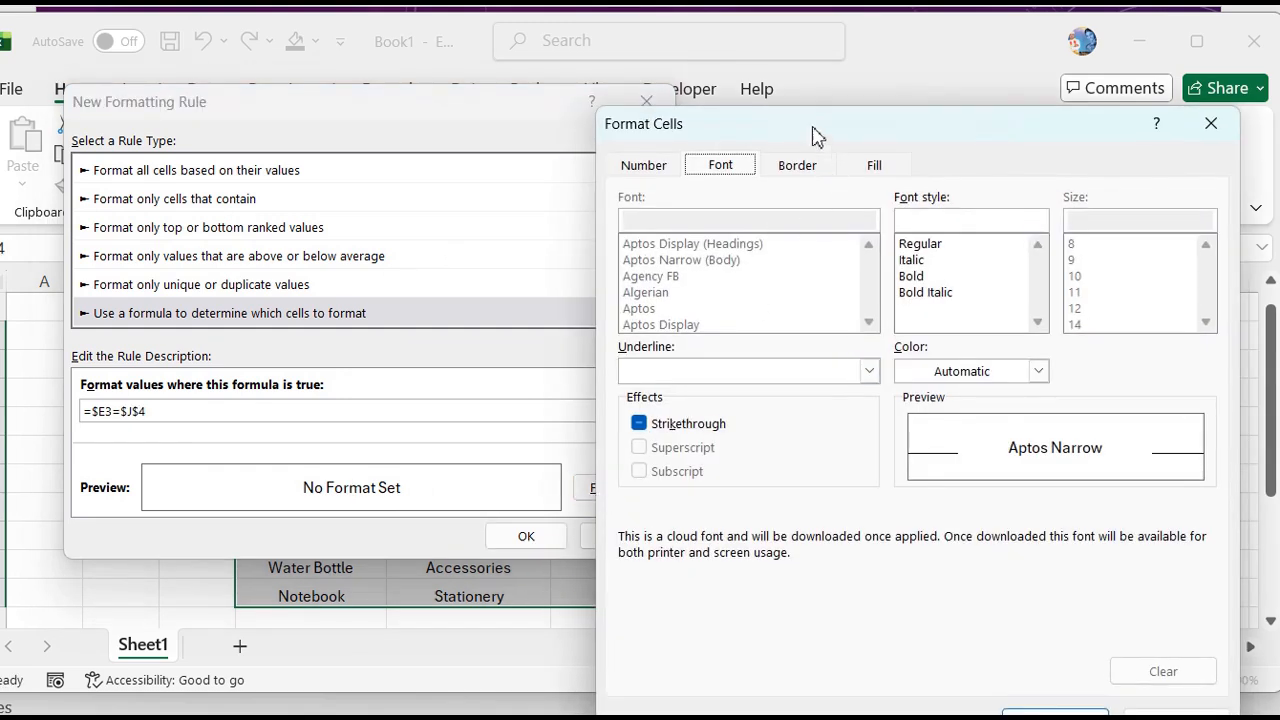
{"action": "left_click_drag", "start_coordinate": [806, 129], "coordinate": [778, 69]}
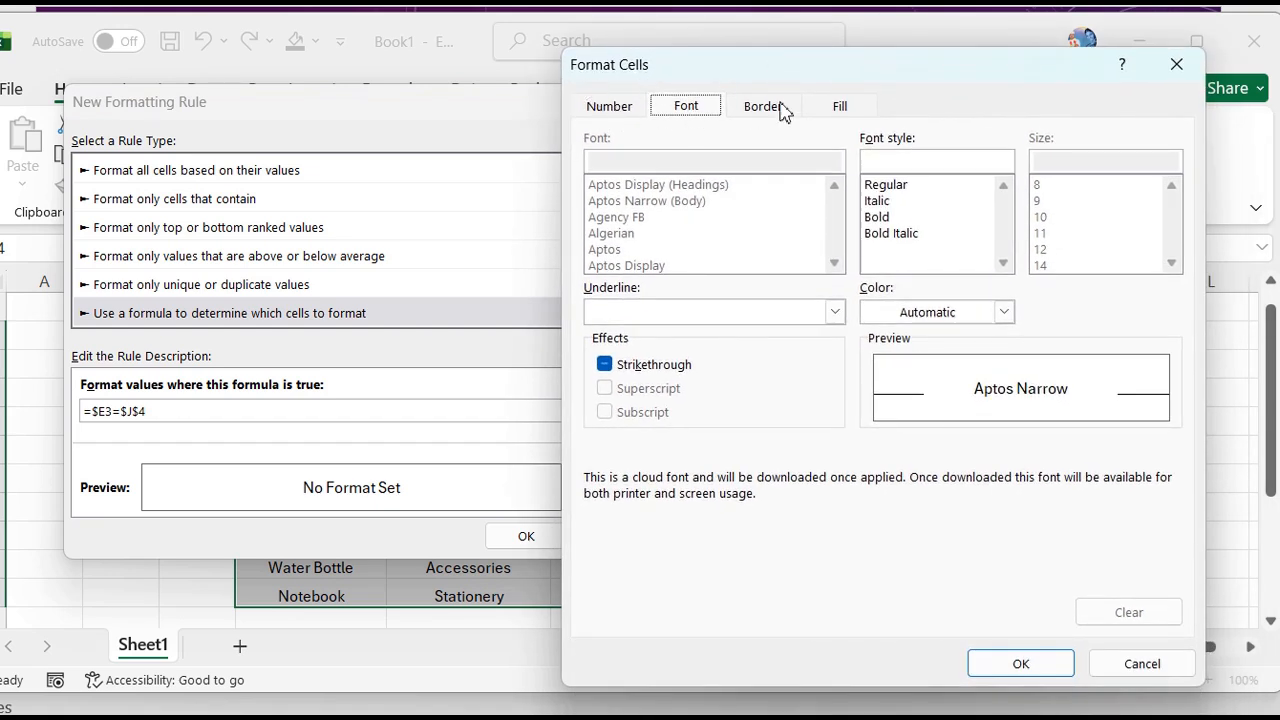
{"action": "left_click", "coordinate": [840, 107]}
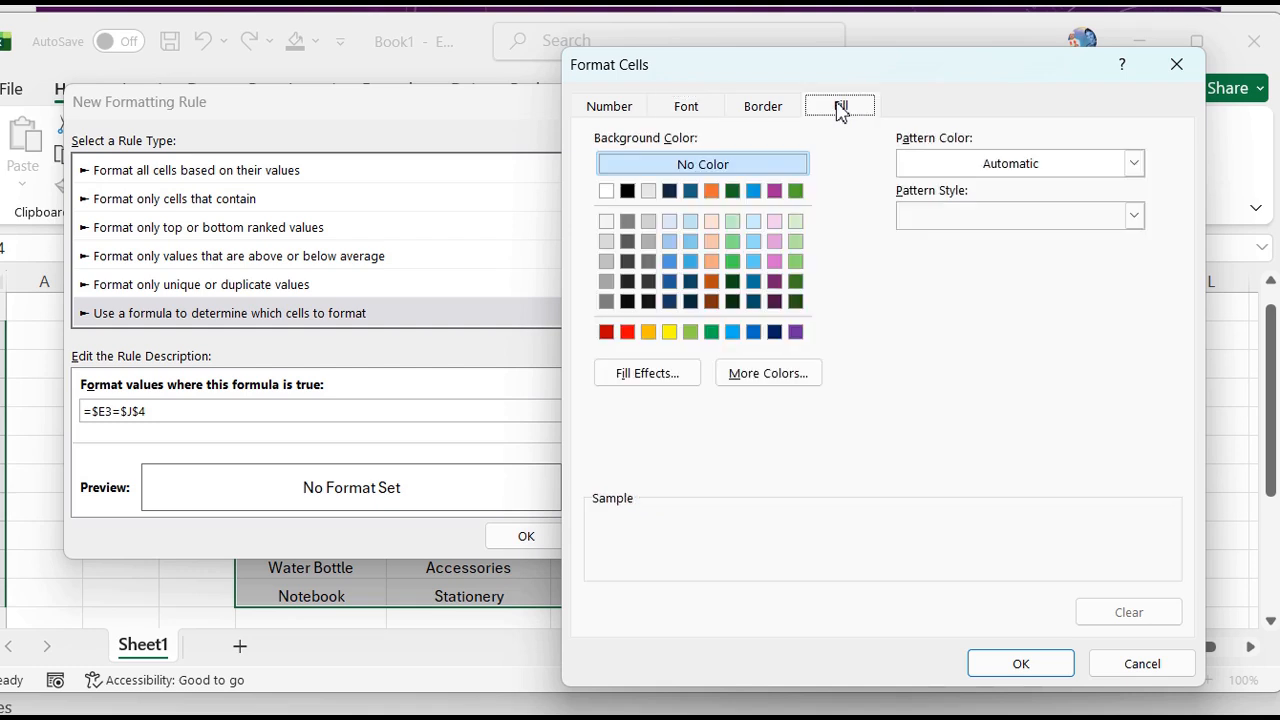
{"action": "left_click", "coordinate": [671, 334]}
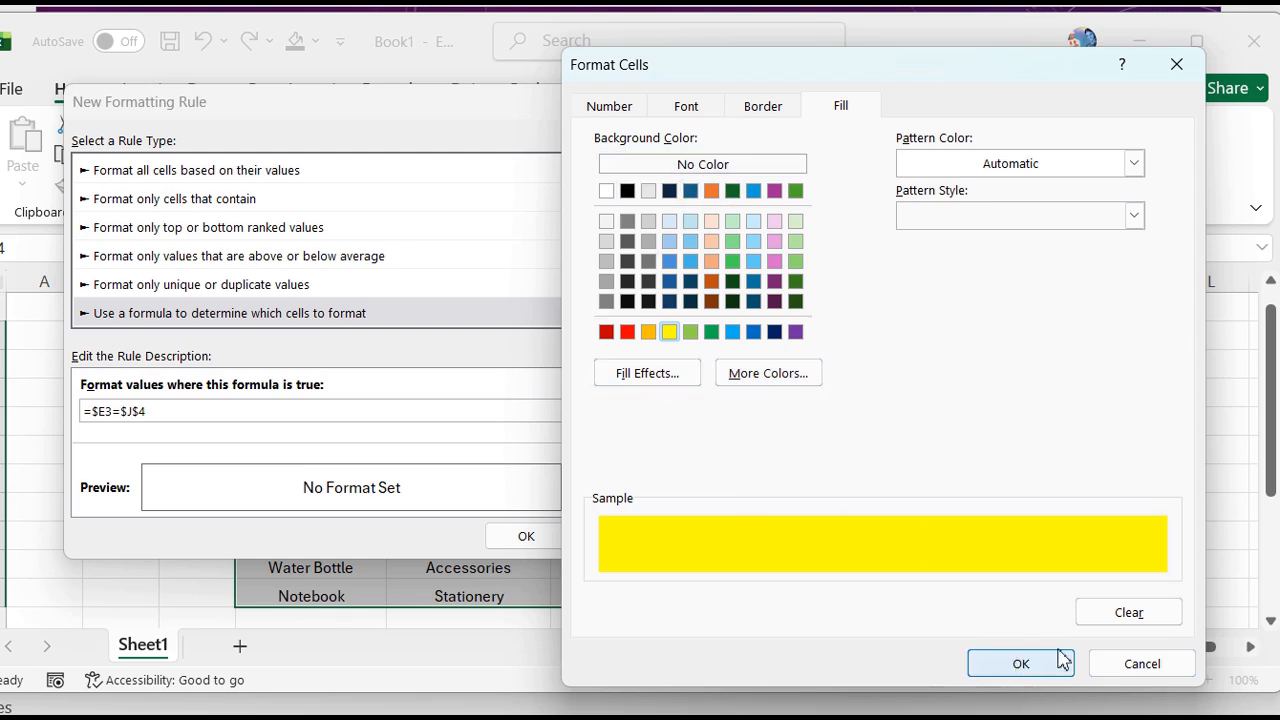
{"action": "left_click", "coordinate": [997, 678]}
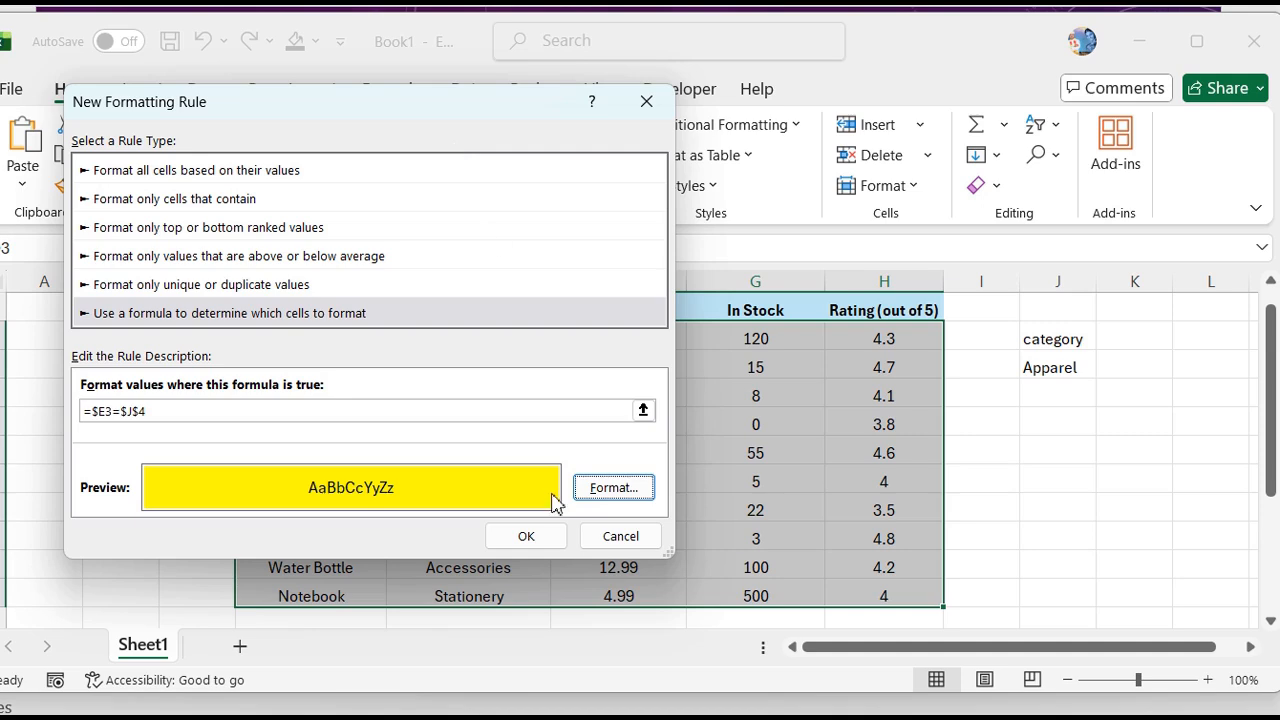
{"action": "left_click", "coordinate": [527, 540]}
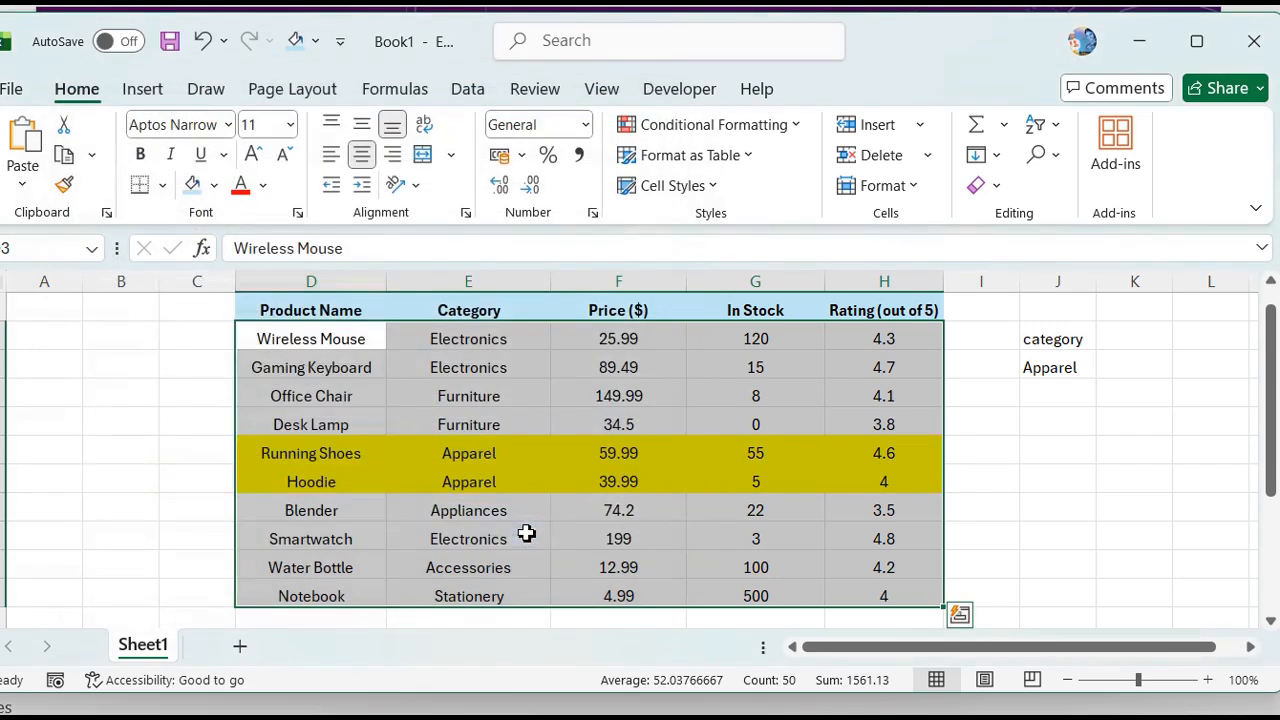
Test the row highlighting by choosing Appliances, followed by Electronics, from the category dropdown in J4
{"action": "left_click", "coordinate": [1062, 366]}
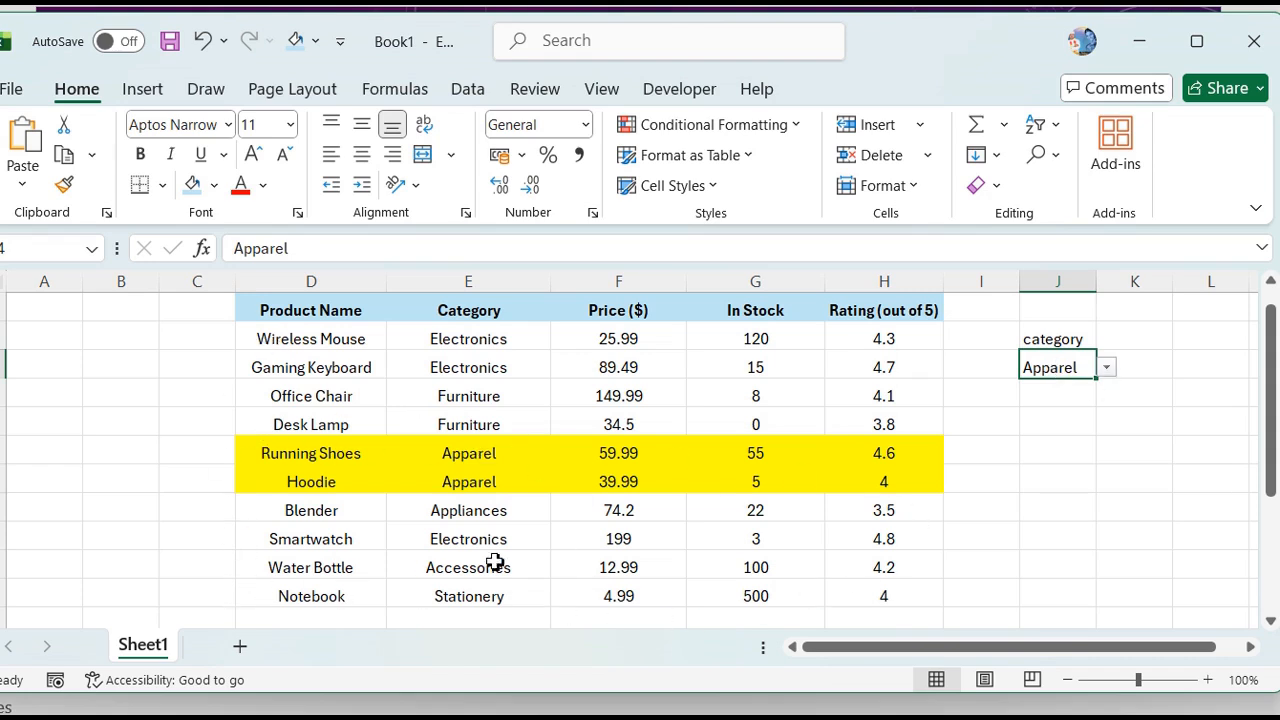
{"action": "left_click", "coordinate": [1108, 367]}
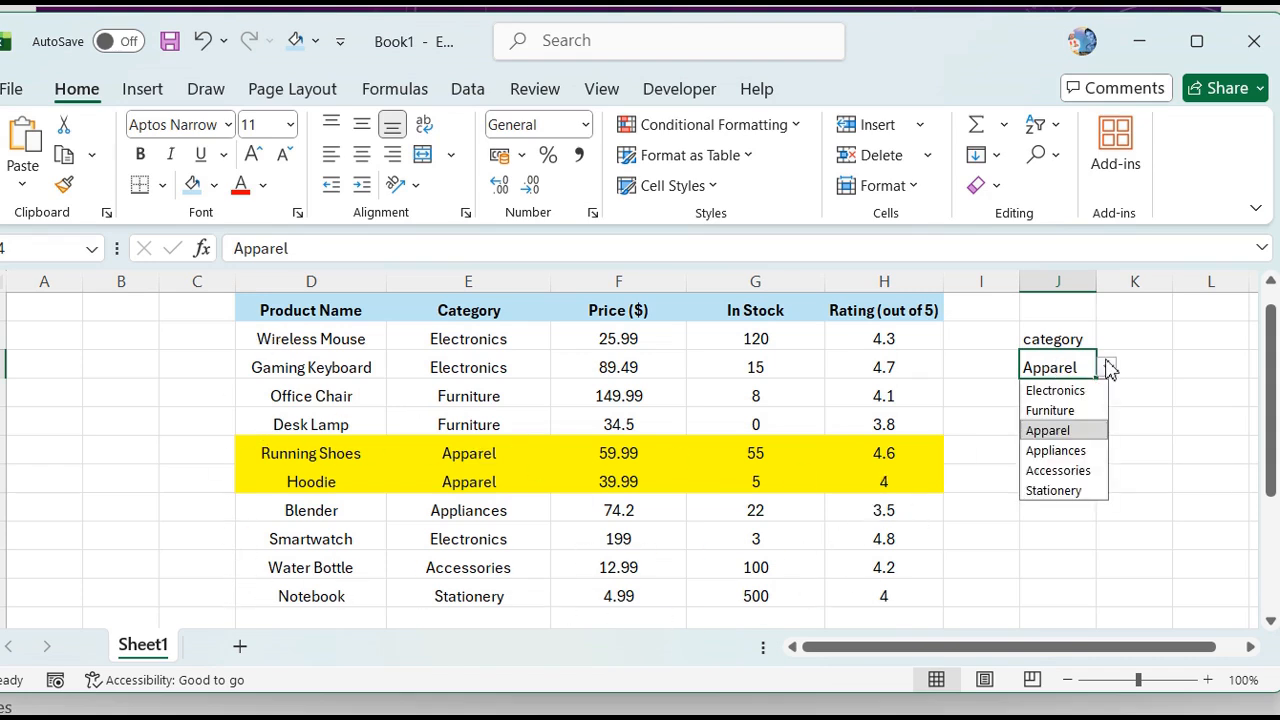
{"action": "left_click", "coordinate": [1055, 450]}
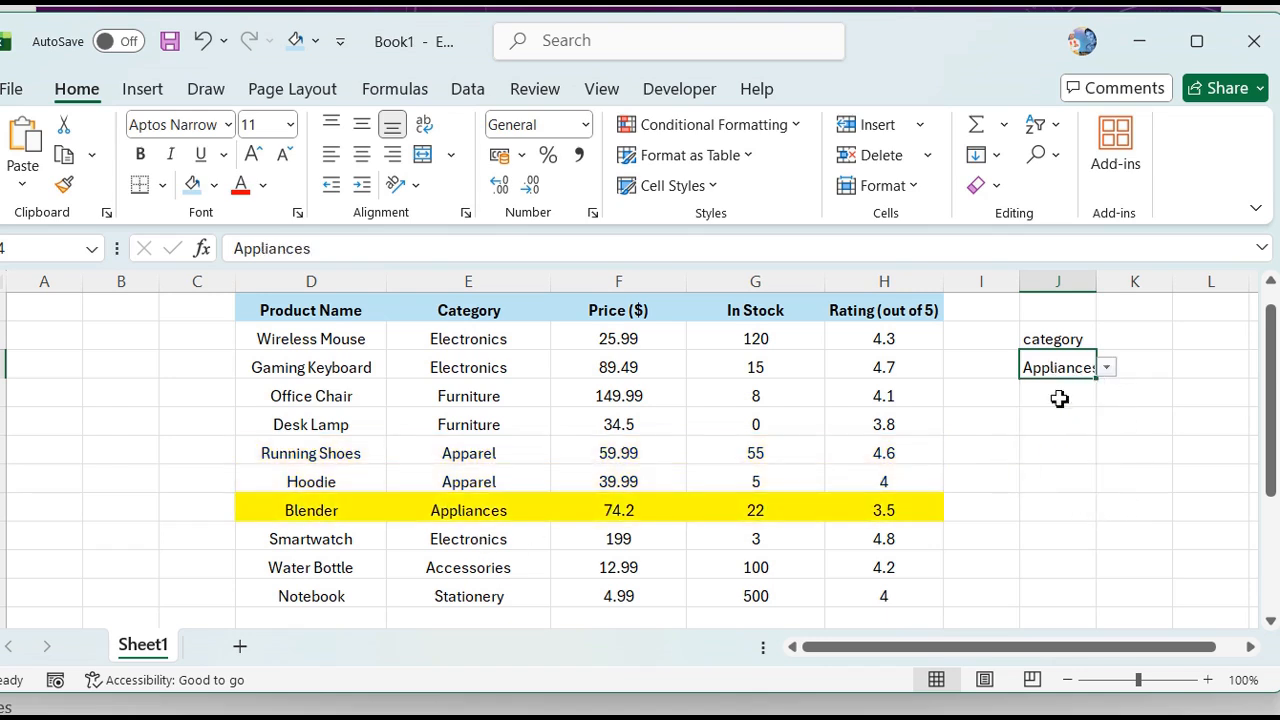
{"action": "left_click", "coordinate": [1107, 367]}
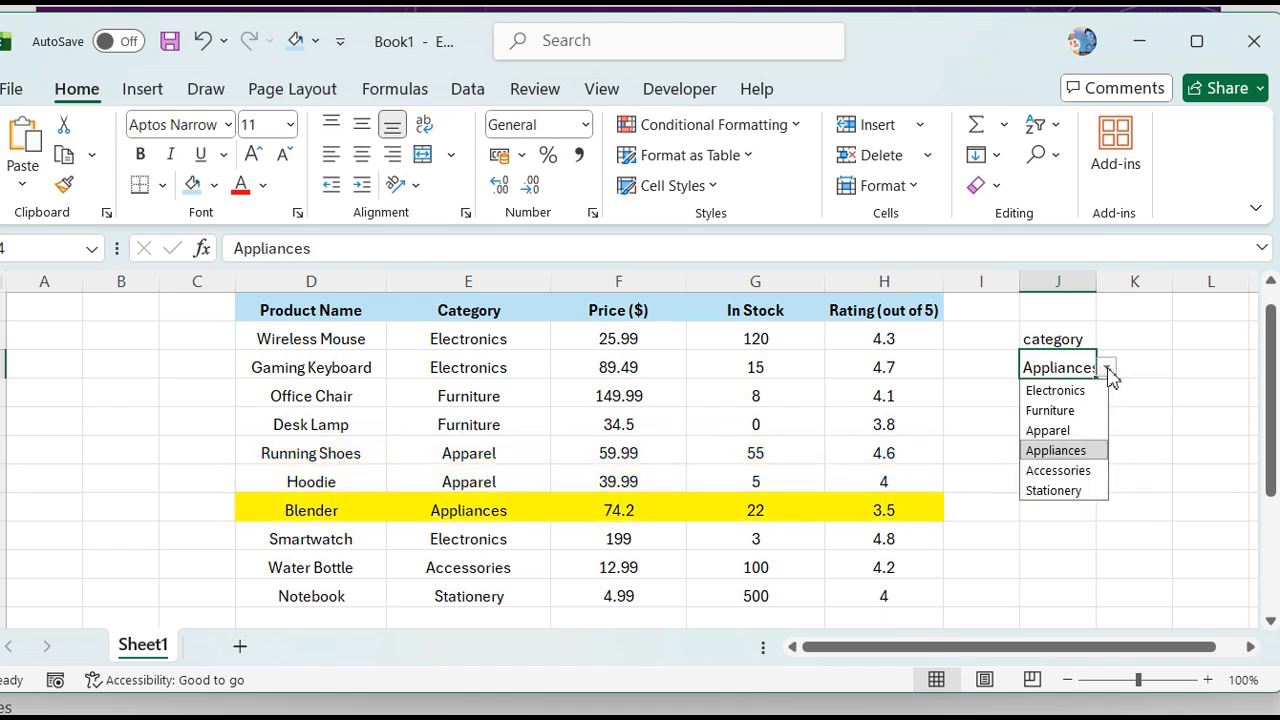
{"action": "left_click", "coordinate": [1050, 392]}
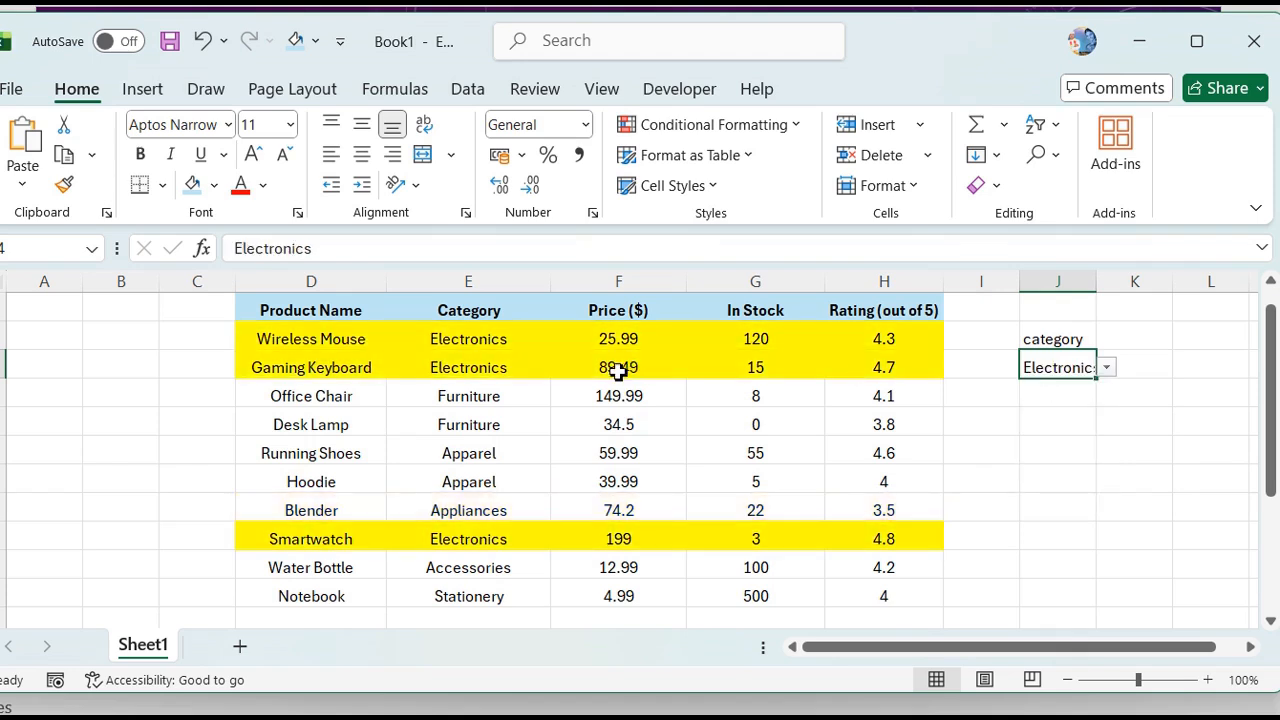